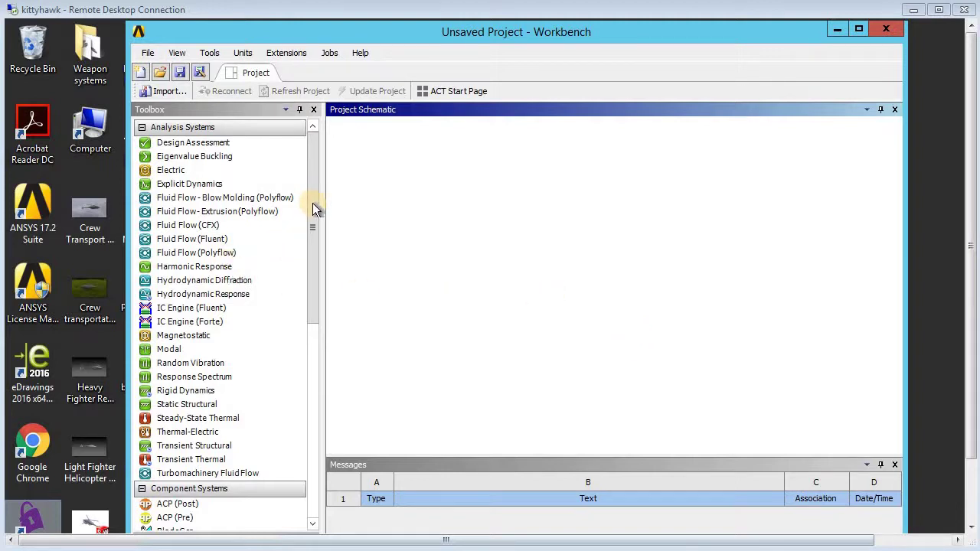
- Add a Fluid Flow (Fluent) analysis system to the project and import basic assembly.SLDASM as its geometry
{"action": "double_click", "coordinate": [227, 241]}
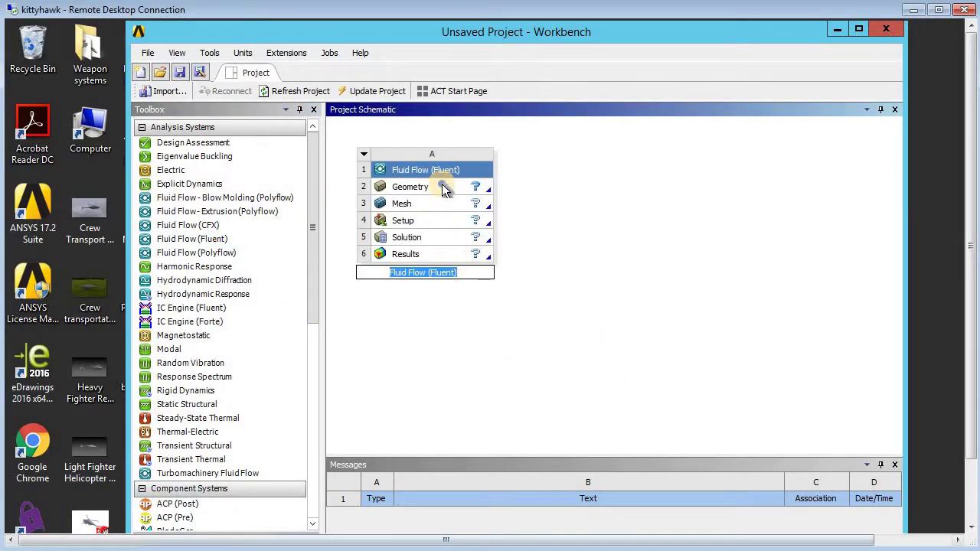
{"action": "left_click", "coordinate": [444, 189]}
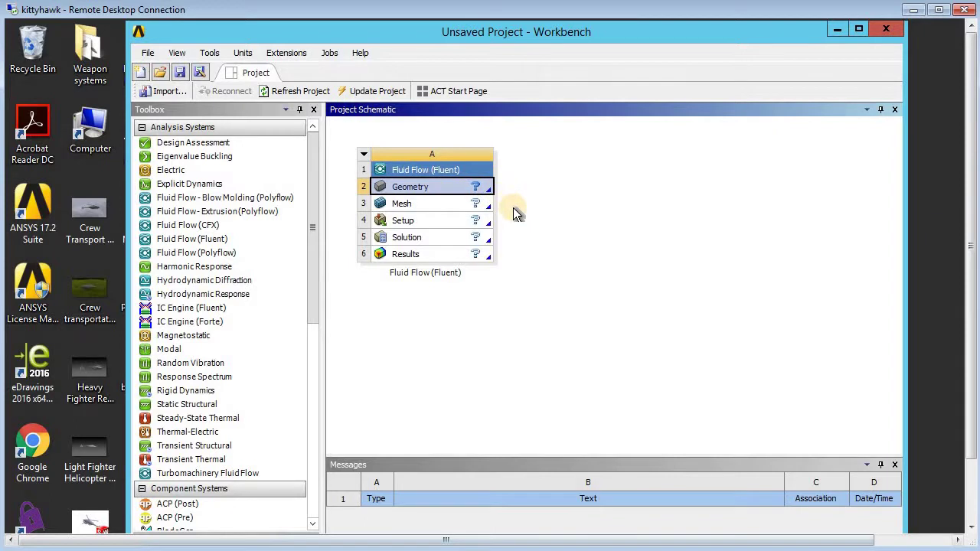
{"action": "right_click", "coordinate": [444, 187]}
{"action": "mouse_move", "coordinate": [601, 230]}
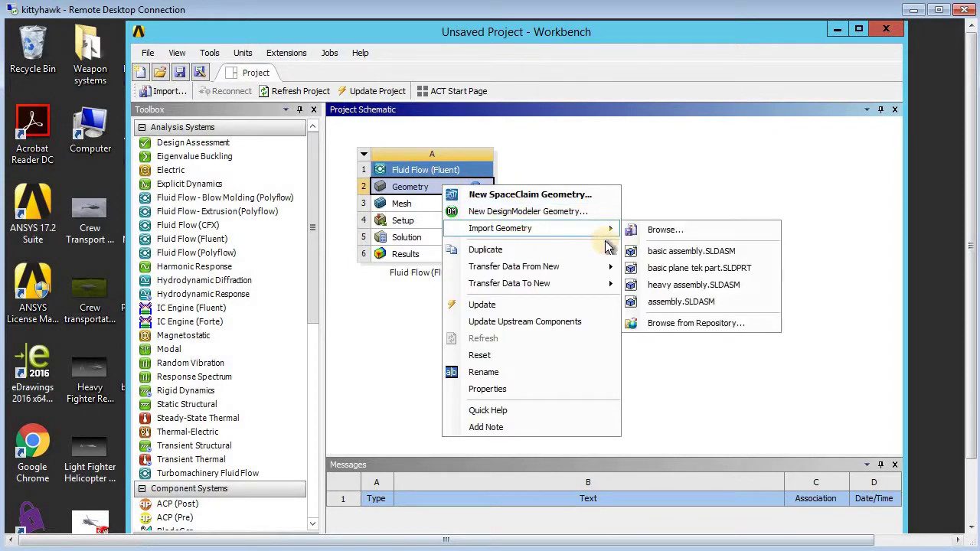
{"action": "left_click", "coordinate": [677, 231]}
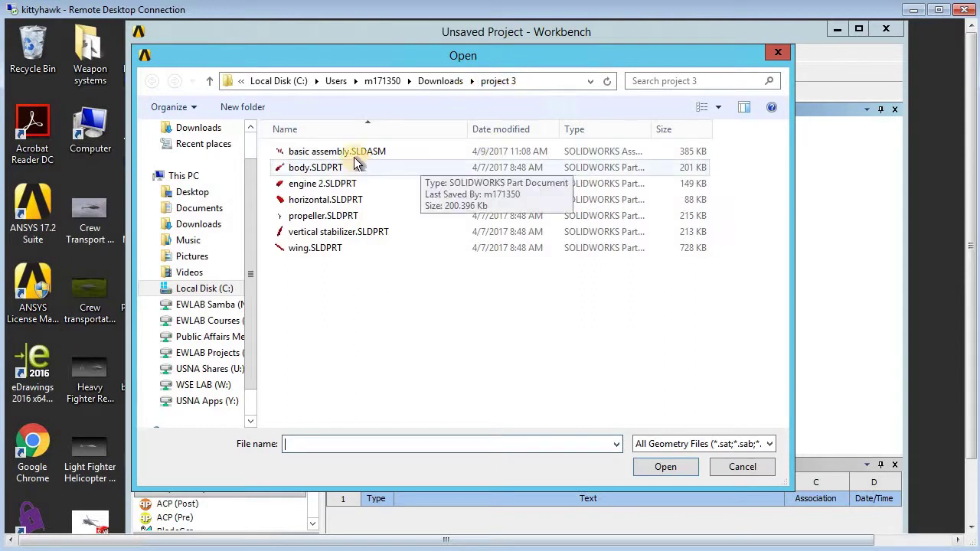
{"action": "double_click", "coordinate": [388, 155]}
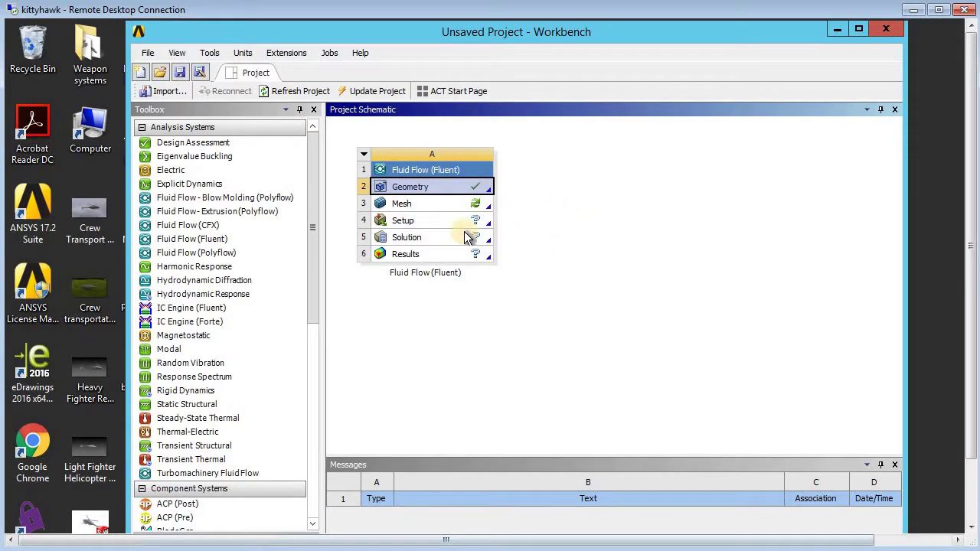
- Open the Fluid Flow system's Mesh component for editing in the Meshing application
{"action": "left_click", "coordinate": [427, 206]}
{"action": "right_click", "coordinate": [439, 206]}
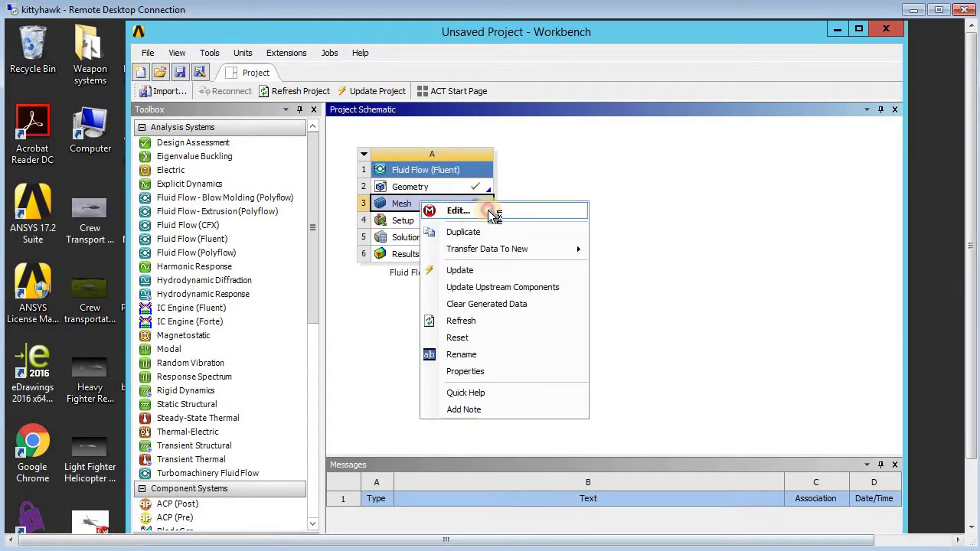
{"action": "left_click", "coordinate": [488, 209]}
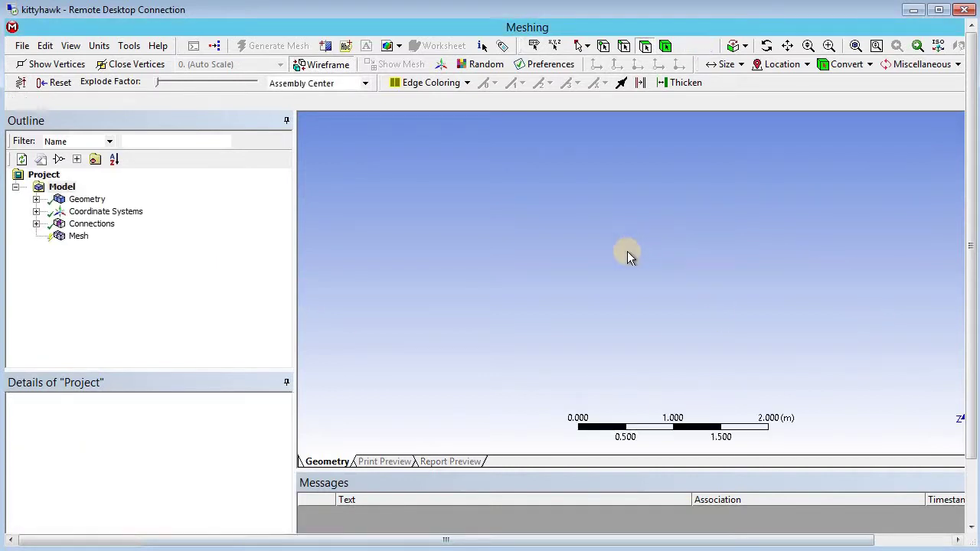
- Generate the mesh for the whole aircraft assembly with the default settings
{"action": "scroll", "coordinate": [681, 371], "scroll_direction": "up", "scroll_amount": 3}
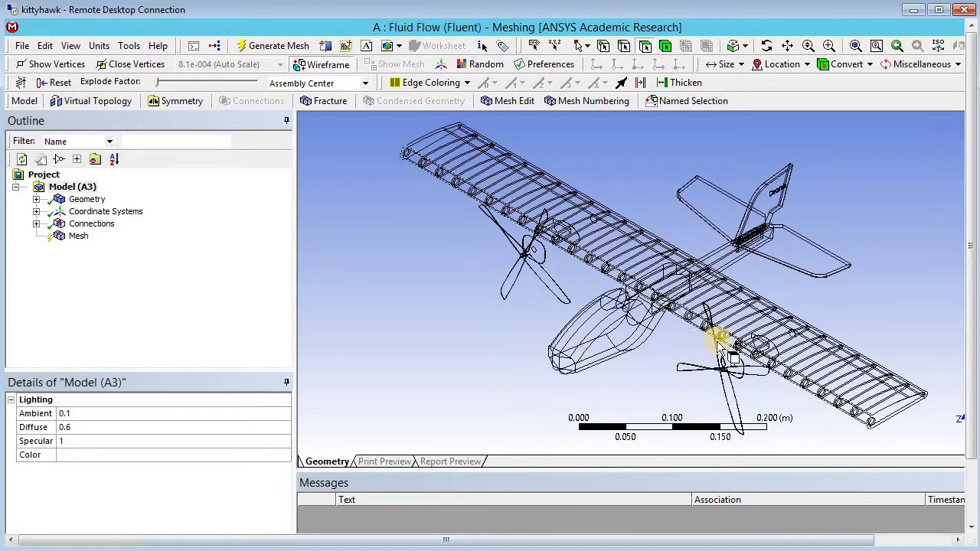
{"action": "scroll", "coordinate": [613, 310], "scroll_direction": "down", "scroll_amount": 2}
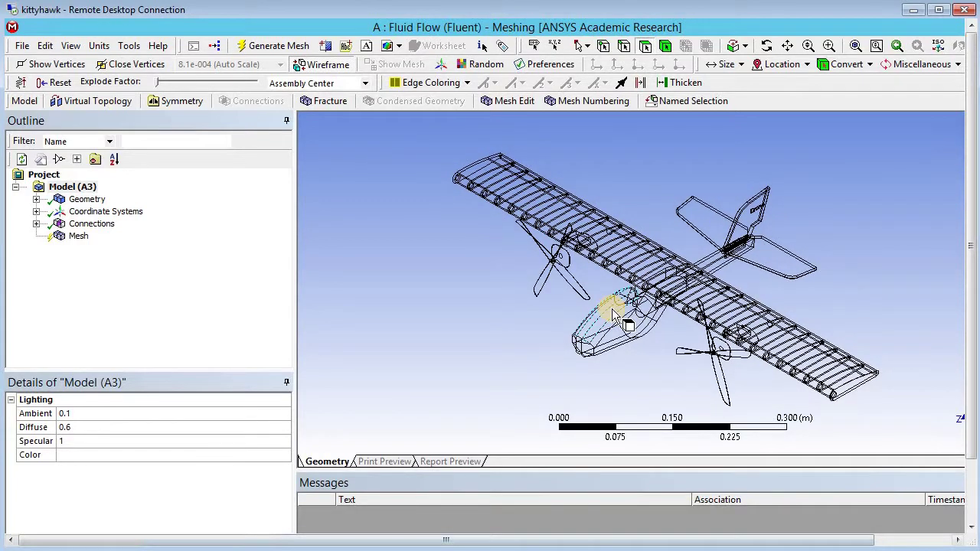
{"action": "scroll", "coordinate": [829, 431], "scroll_direction": "up", "scroll_amount": 2}
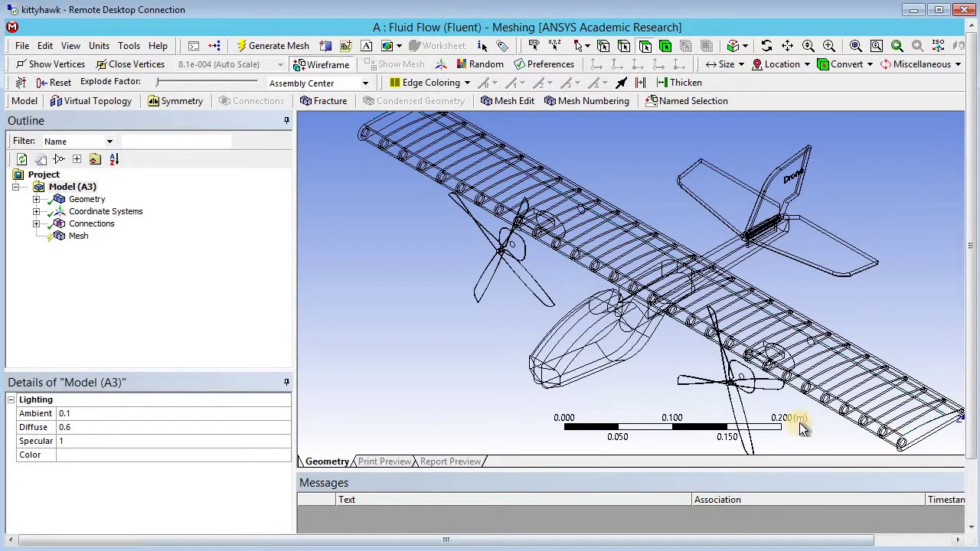
{"action": "scroll", "coordinate": [622, 331], "scroll_direction": "down", "scroll_amount": 2}
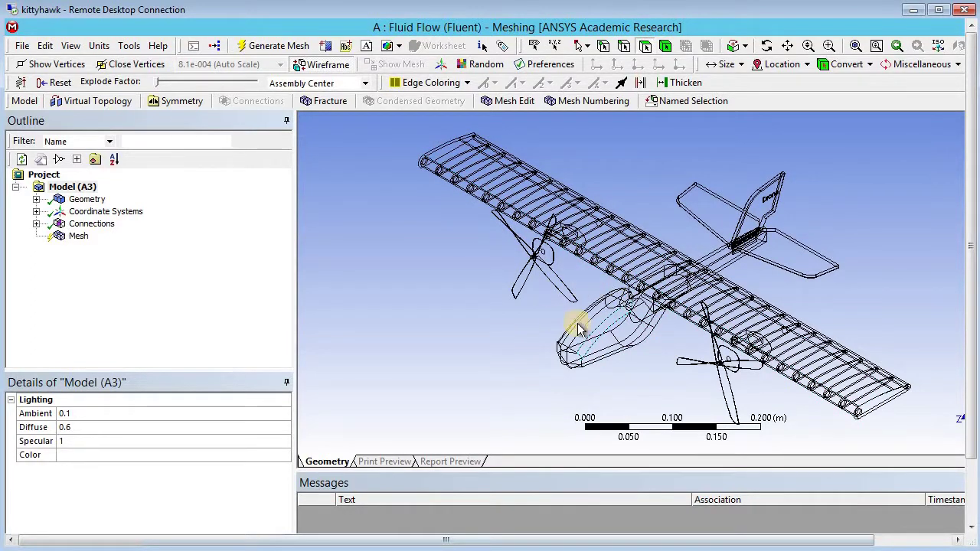
{"action": "scroll", "coordinate": [826, 328], "scroll_direction": "down", "scroll_amount": 2}
{"action": "scroll", "coordinate": [835, 339], "scroll_direction": "up", "scroll_amount": 2}
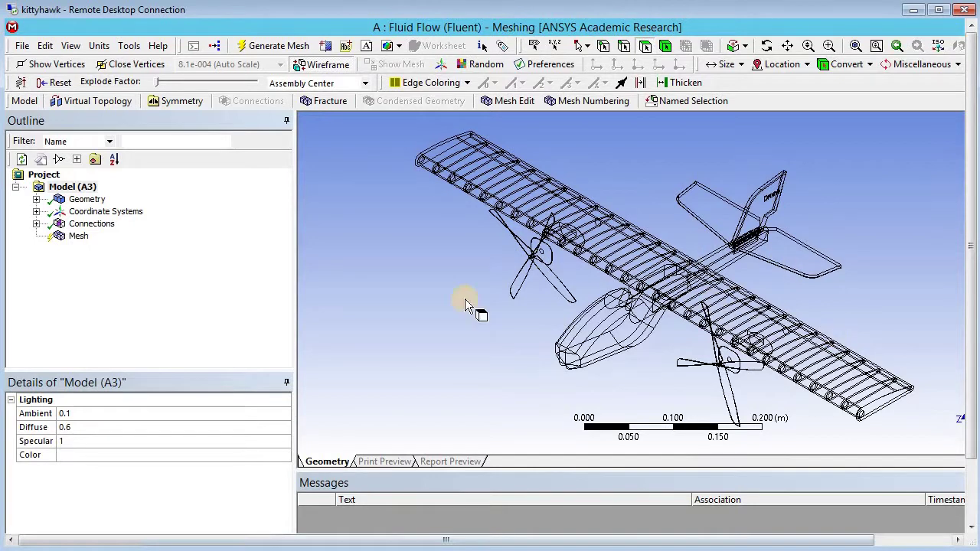
{"action": "right_click", "coordinate": [80, 238]}
{"action": "left_click", "coordinate": [149, 291]}
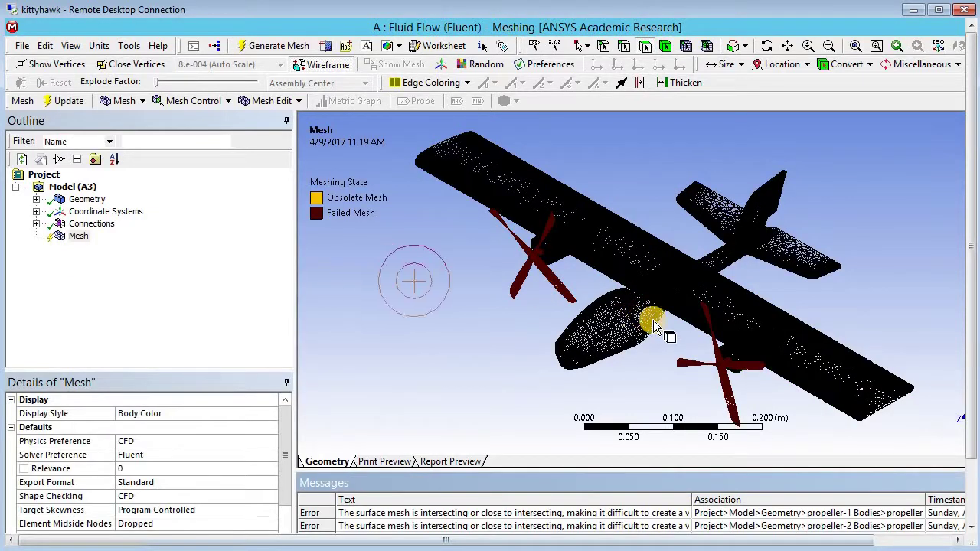
- Examine the meshing error messages, their associated bodies and the mesh state of the propellers, enlarging the message area to read them
{"action": "mouse_move", "coordinate": [663, 343]}
{"action": "left_mouse_down"}
{"action": "mouse_move", "coordinate": [697, 317]}
{"action": "mouse_move", "coordinate": [519, 348]}
{"action": "mouse_move", "coordinate": [627, 271]}
{"action": "mouse_move", "coordinate": [690, 301]}
{"action": "mouse_move", "coordinate": [551, 345]}
{"action": "mouse_move", "coordinate": [515, 267]}
{"action": "mouse_move", "coordinate": [321, 200]}
{"action": "mouse_move", "coordinate": [514, 253]}
{"action": "left_mouse_up"}
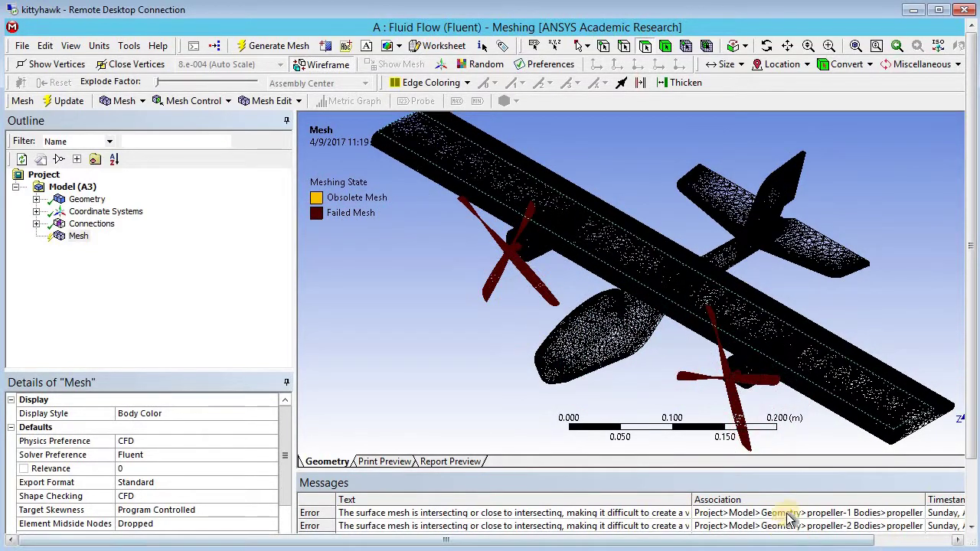
{"action": "left_click_drag", "start_coordinate": [972, 442], "coordinate": [971, 499]}
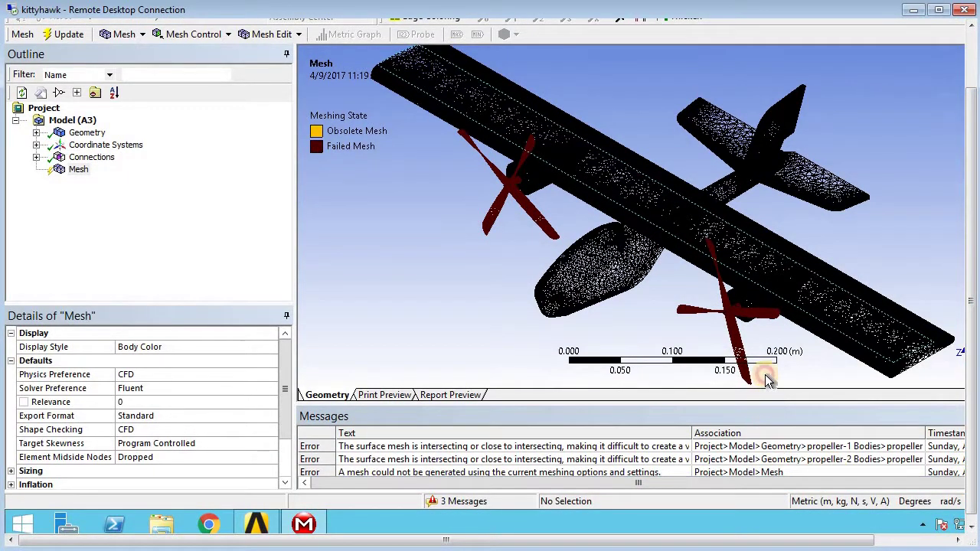
{"action": "left_click_drag", "start_coordinate": [770, 402], "coordinate": [763, 371]}
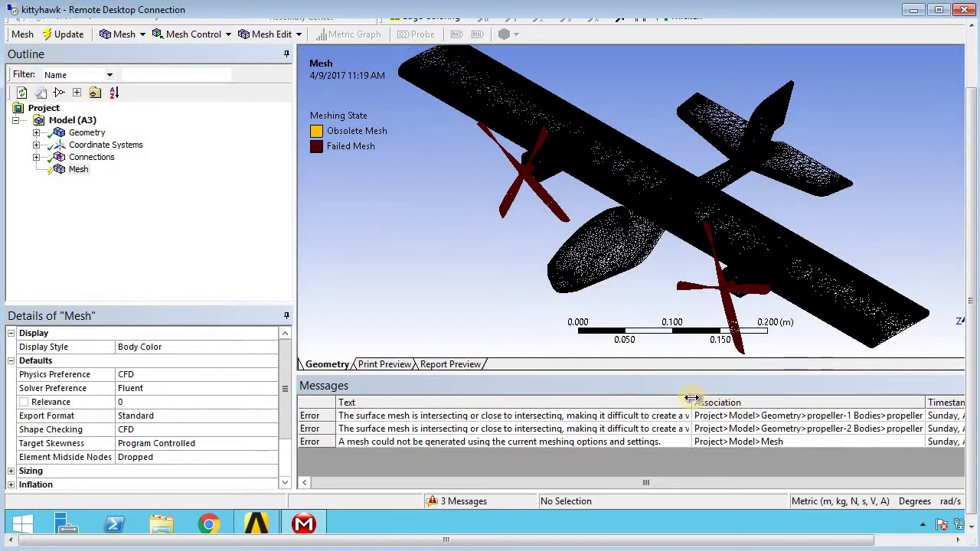
{"action": "left_click", "coordinate": [695, 402]}
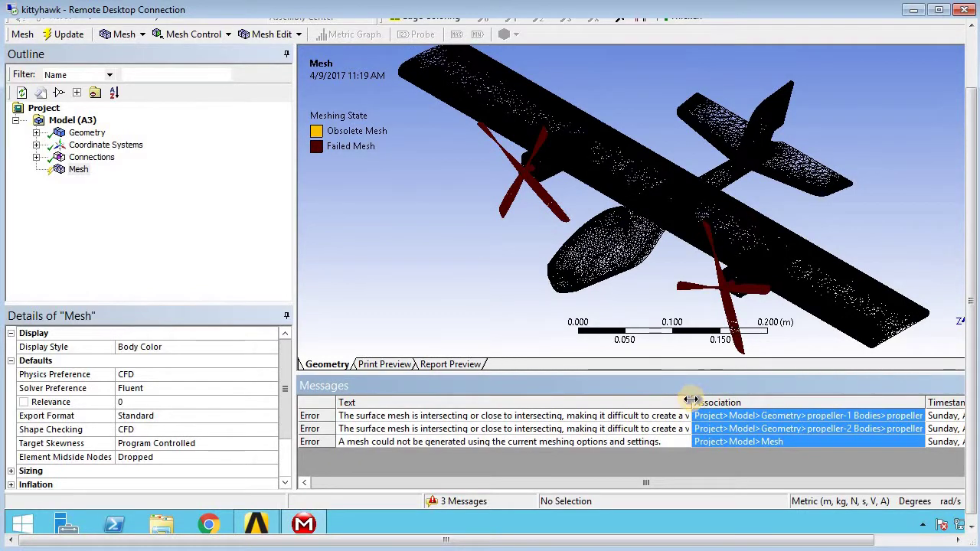
{"action": "left_click_drag", "start_coordinate": [808, 400], "coordinate": [808, 400]}
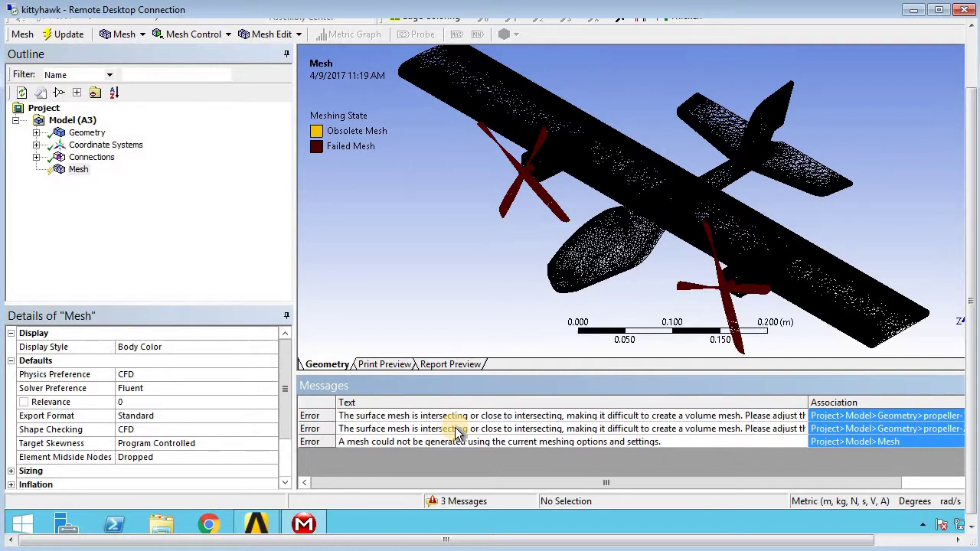
{"action": "left_click_drag", "start_coordinate": [809, 403], "coordinate": [595, 387]}
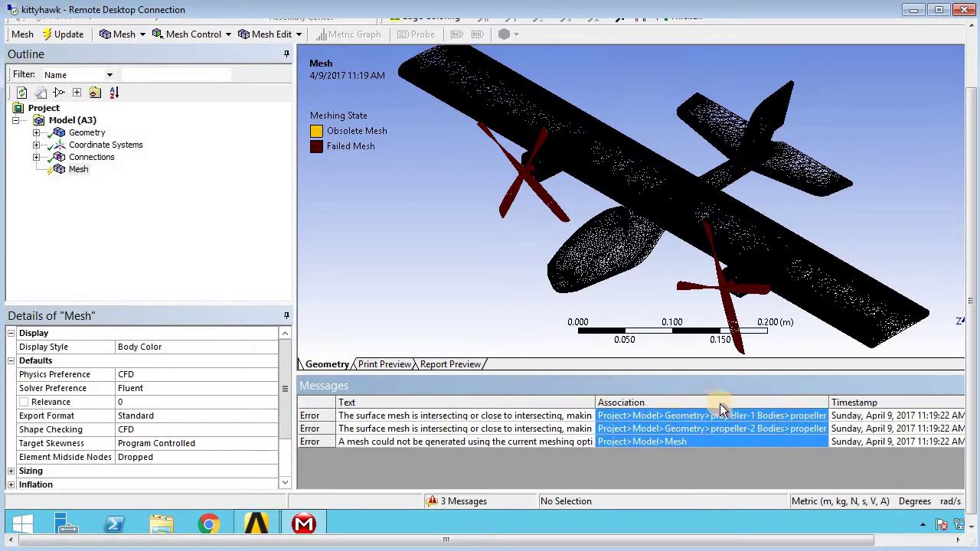
{"action": "left_click", "coordinate": [744, 389]}
{"action": "left_click_drag", "start_coordinate": [739, 294], "coordinate": [461, 186]}
{"action": "left_click_drag", "start_coordinate": [750, 373], "coordinate": [759, 419]}
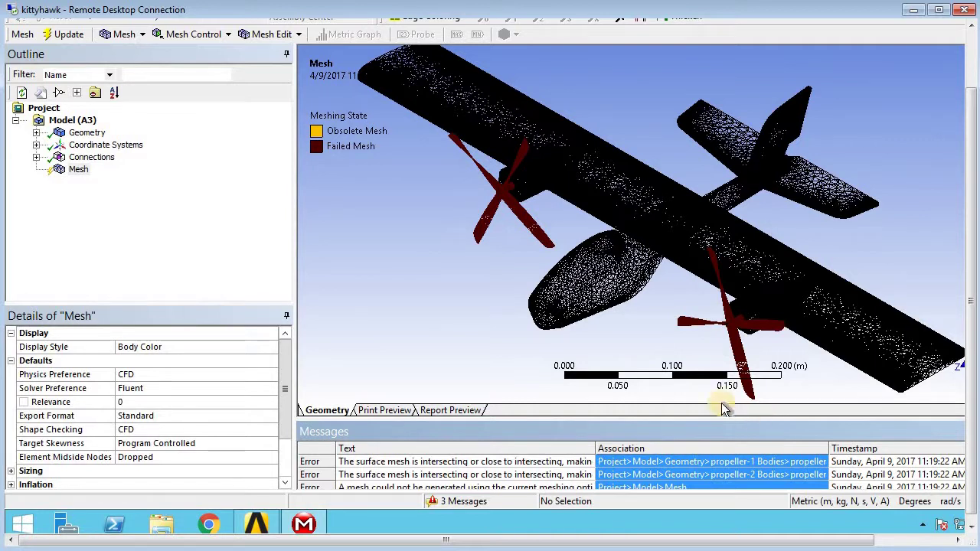
{"action": "middle_click_drag", "start_coordinate": [550, 186], "coordinate": [451, 394]}
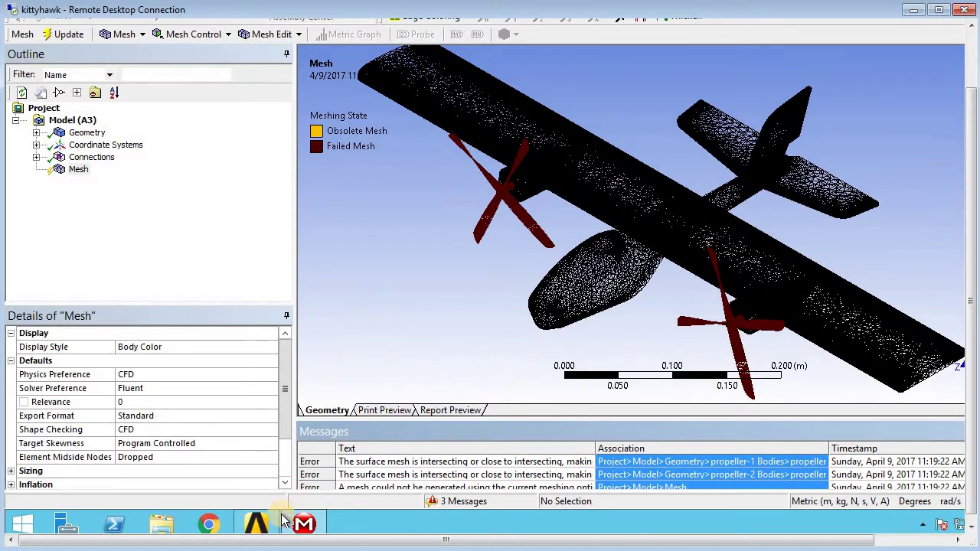
- Switch back to the Workbench project and open the Fluid Flow geometry for editing in SpaceClaim
{"action": "left_click", "coordinate": [260, 529]}
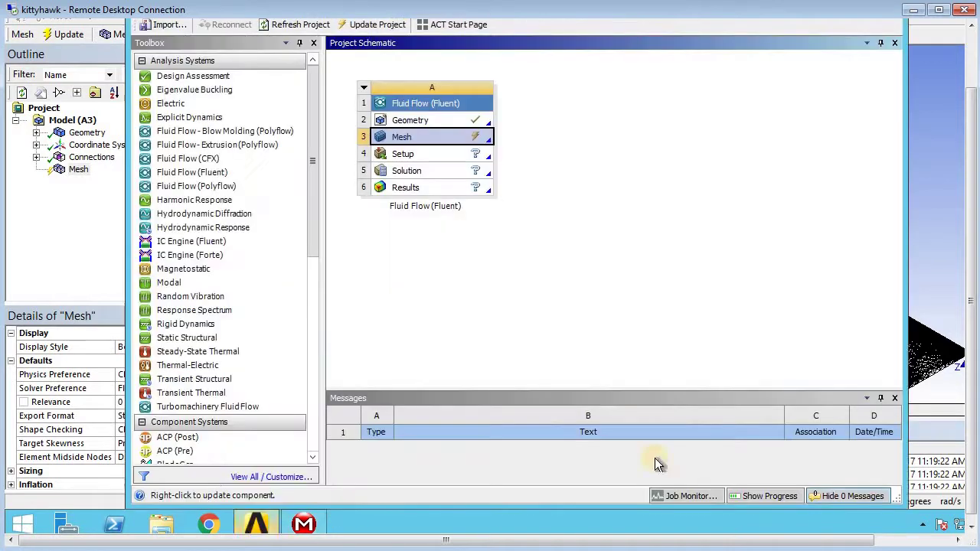
{"action": "left_click", "coordinate": [425, 121]}
{"action": "right_click", "coordinate": [425, 122]}
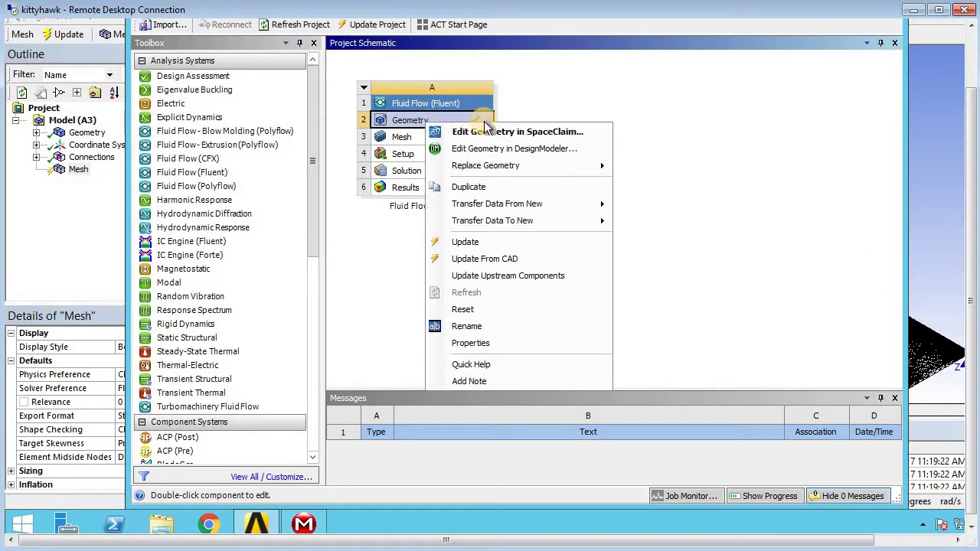
{"action": "left_click", "coordinate": [493, 132]}
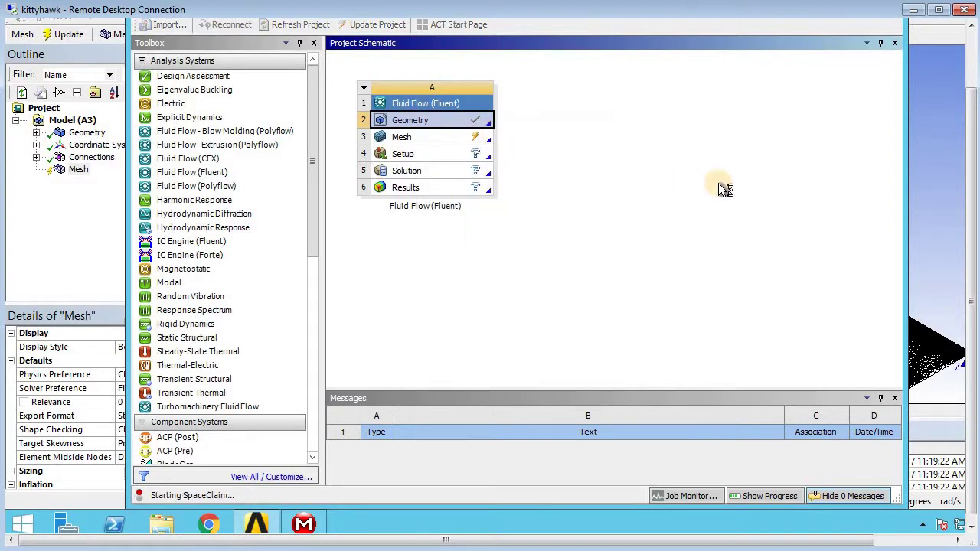
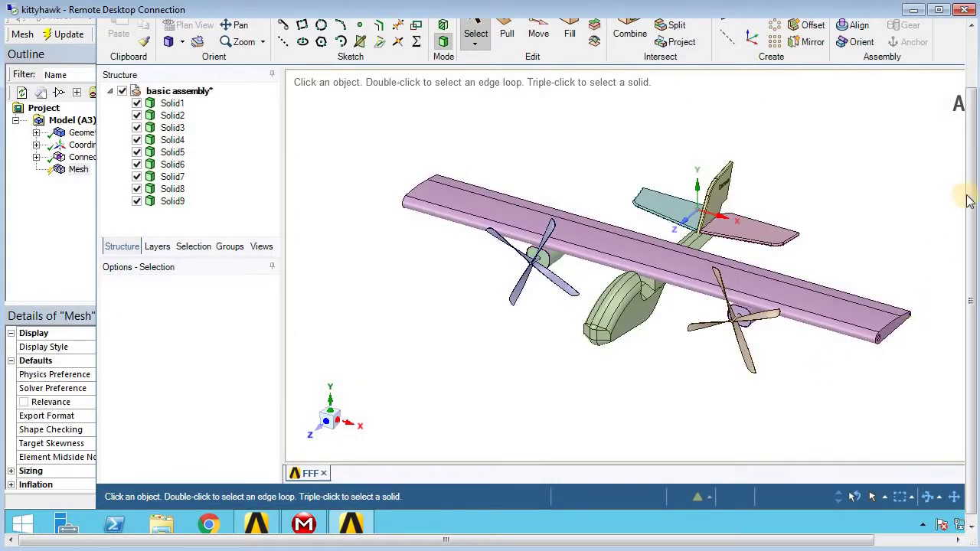
- Select all solids of the aircraft assembly and merge them with the Combine tool
{"action": "left_click_drag", "start_coordinate": [969, 193], "coordinate": [969, 145]}
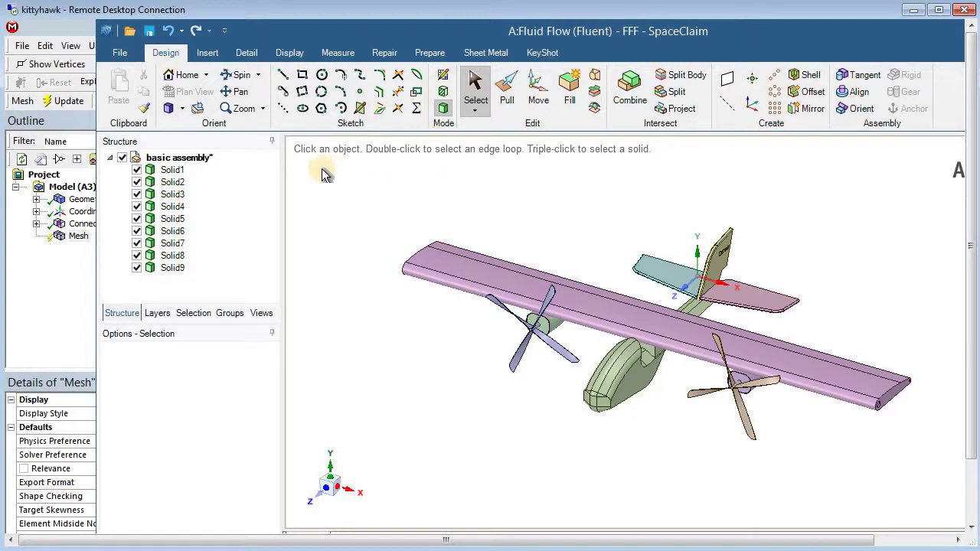
{"action": "left_click_drag", "start_coordinate": [314, 162], "coordinate": [946, 484]}
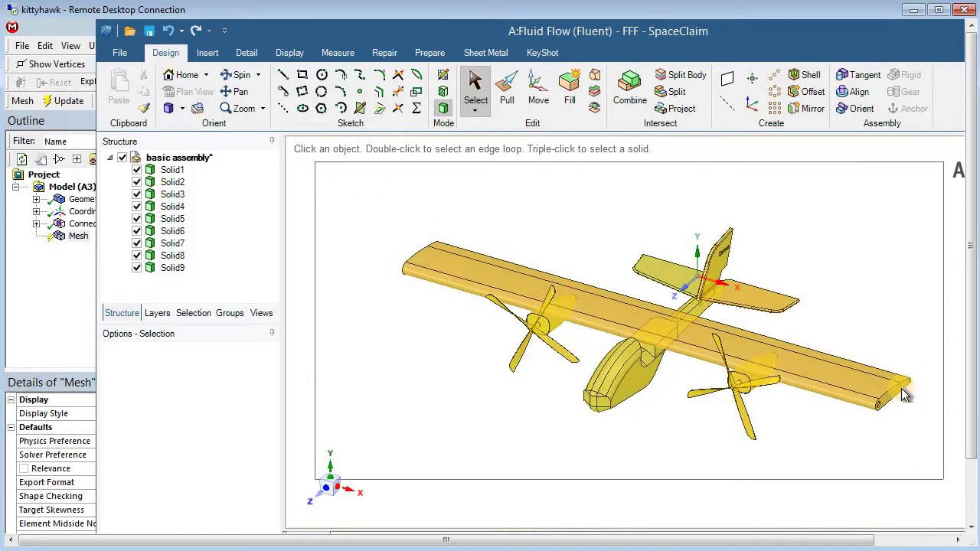
{"action": "left_click", "coordinate": [630, 92]}
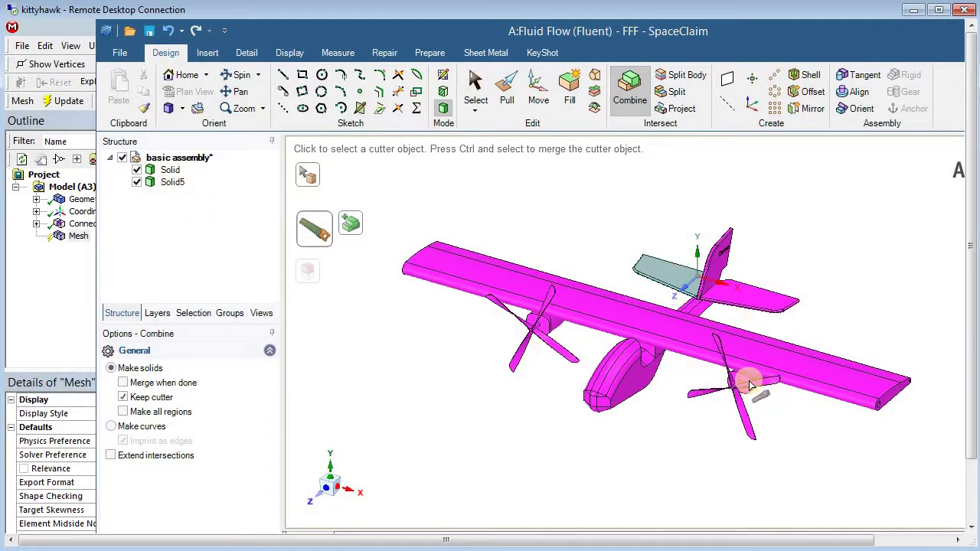
{"action": "left_click", "coordinate": [685, 279]}
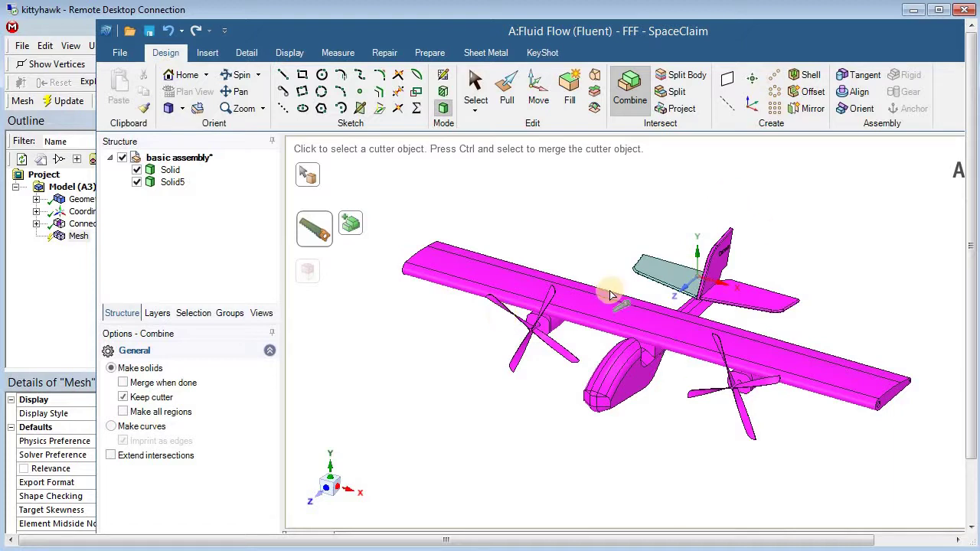
- Check the combined aircraft model for stitchable edges, gaps and missing faces with the repair tools
{"action": "left_click", "coordinate": [384, 54]}
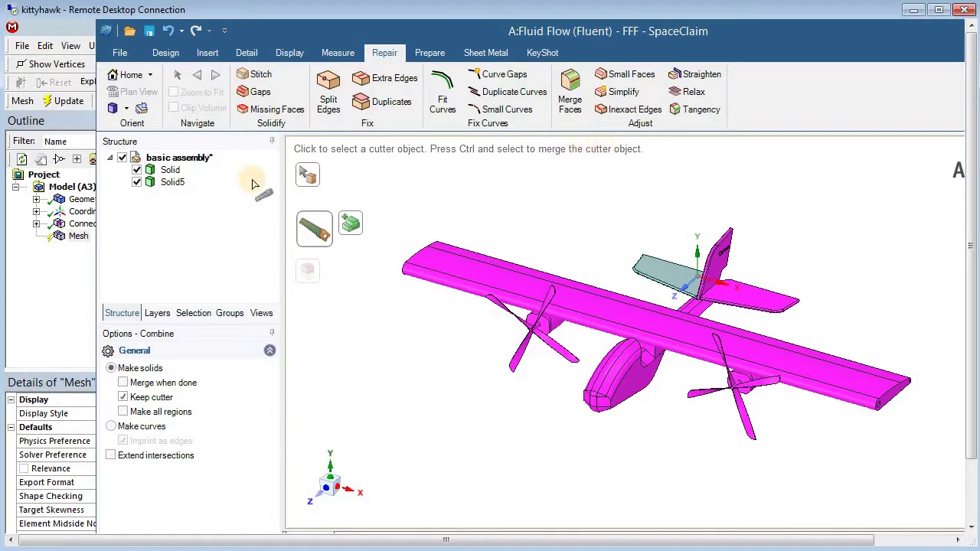
{"action": "left_click", "coordinate": [258, 77]}
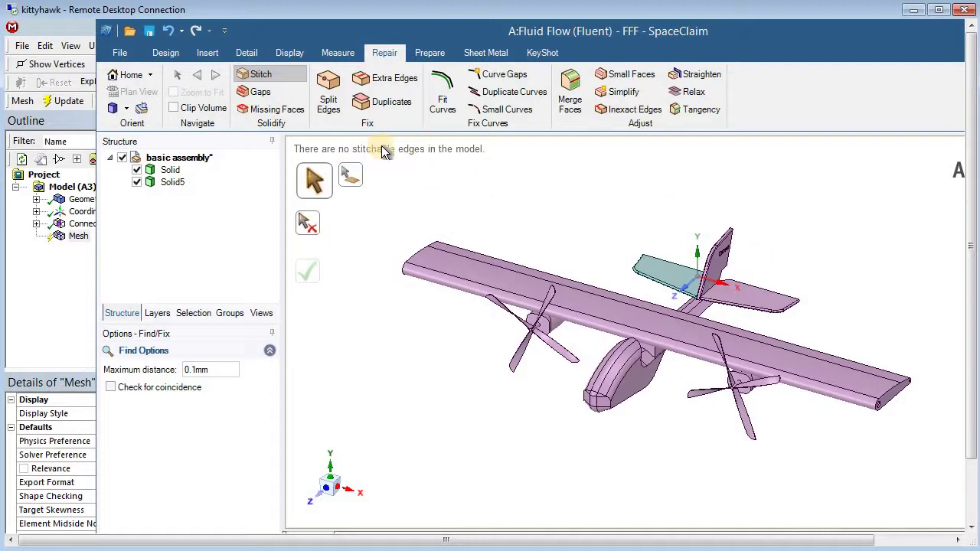
{"action": "left_click", "coordinate": [275, 93]}
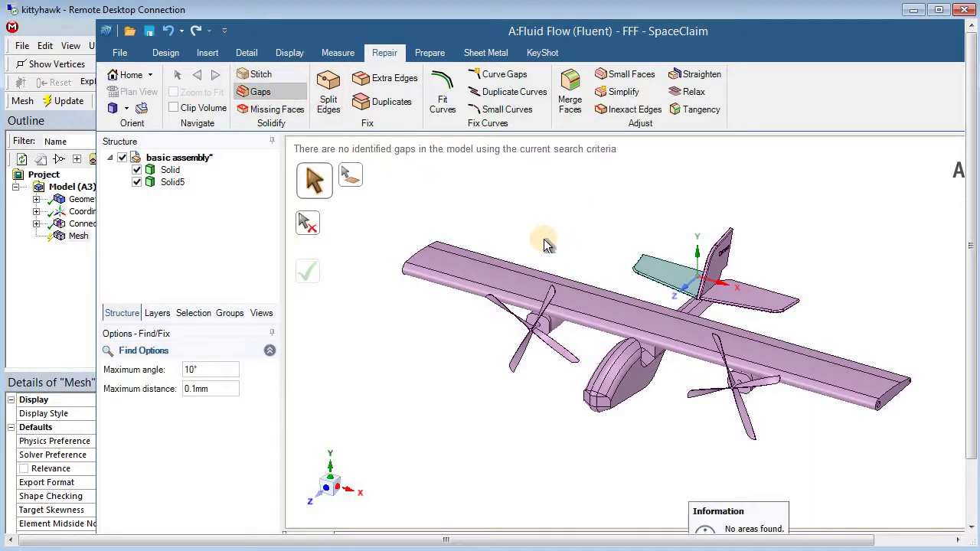
{"action": "left_click", "coordinate": [272, 107]}
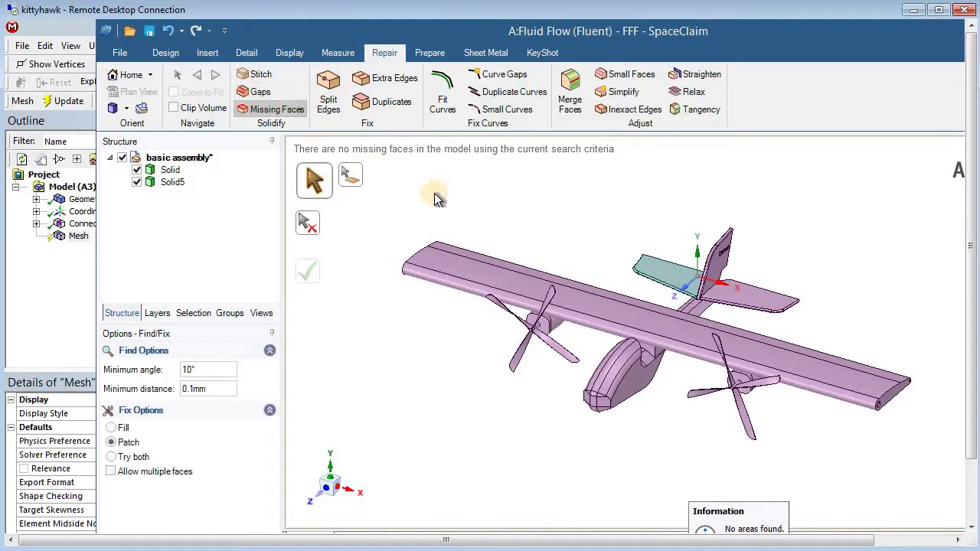
- Find the model's split edges and fix the selected split points on the engine housing behind one propeller
{"action": "left_click", "coordinate": [334, 112]}
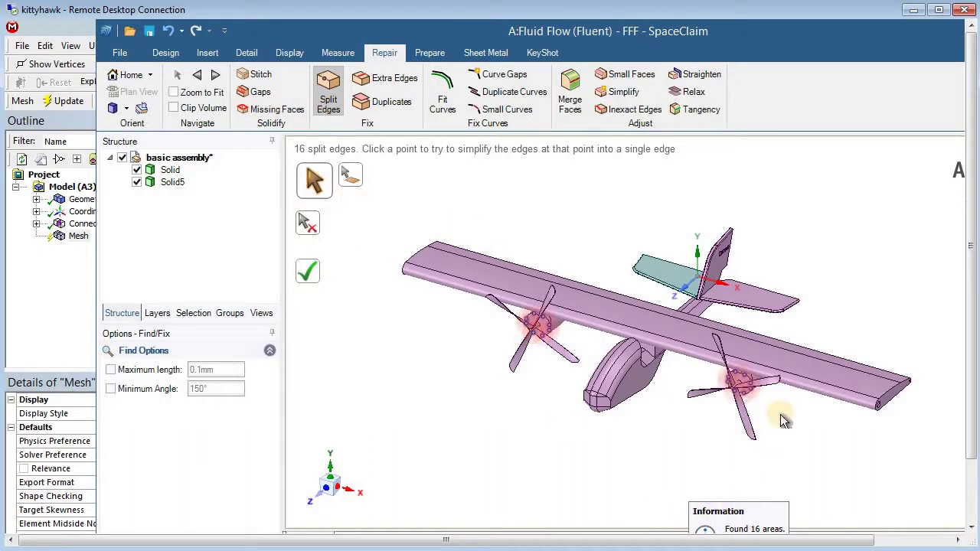
{"action": "scroll", "coordinate": [564, 427], "scroll_direction": "down", "scroll_amount": 1}
{"action": "scroll", "coordinate": [555, 443], "scroll_direction": "up", "scroll_amount": 3}
{"action": "middle_click_drag", "start_coordinate": [552, 439], "coordinate": [832, 427]}
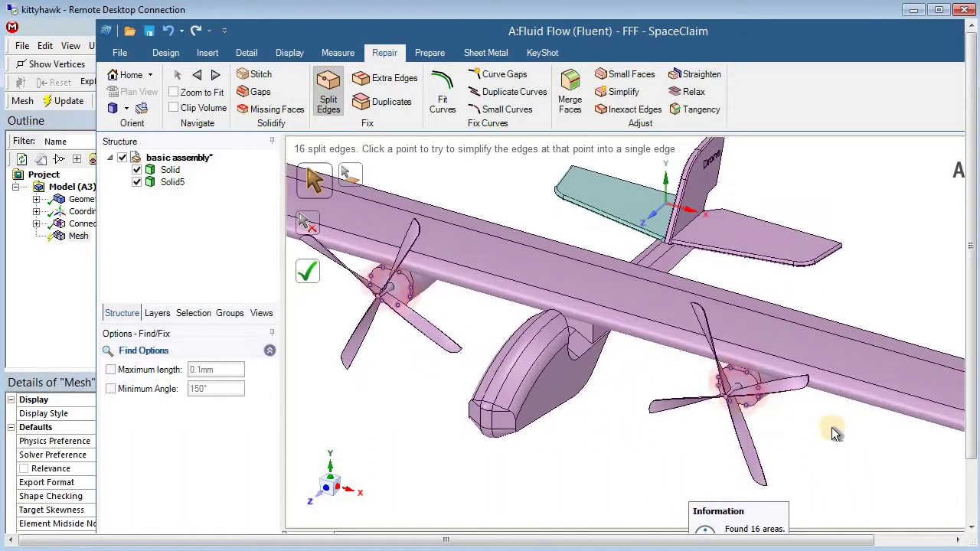
{"action": "scroll", "coordinate": [823, 434], "scroll_direction": "up", "scroll_amount": 4}
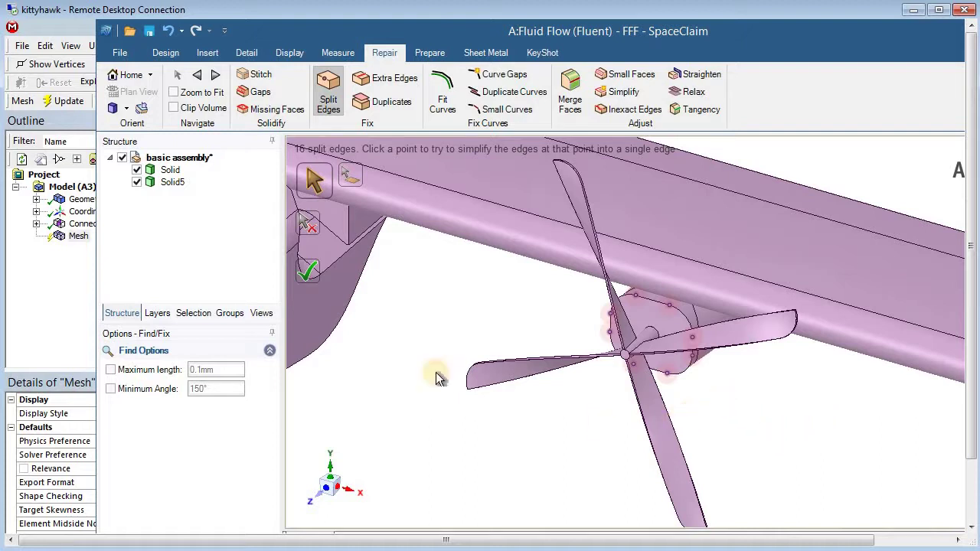
{"action": "left_click", "coordinate": [669, 304]}
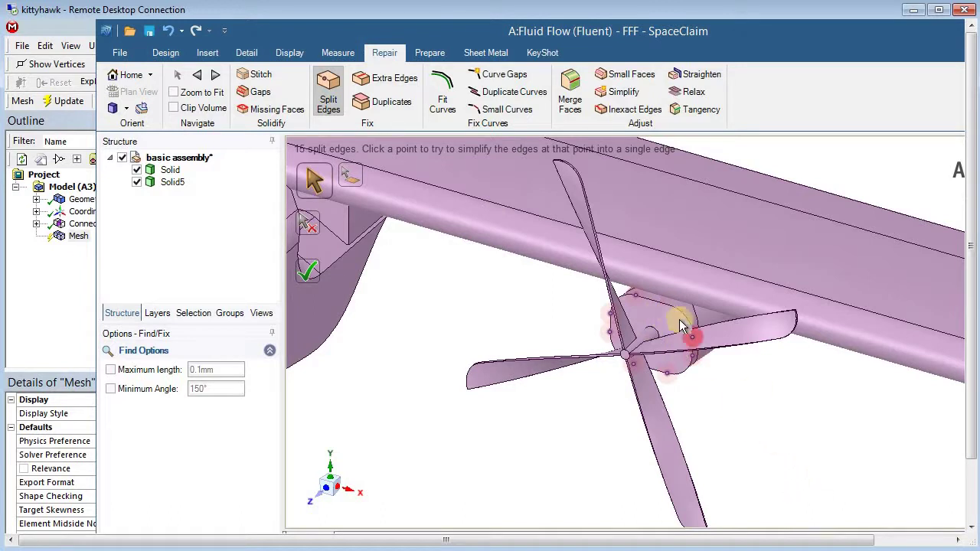
{"action": "left_click", "coordinate": [674, 308]}
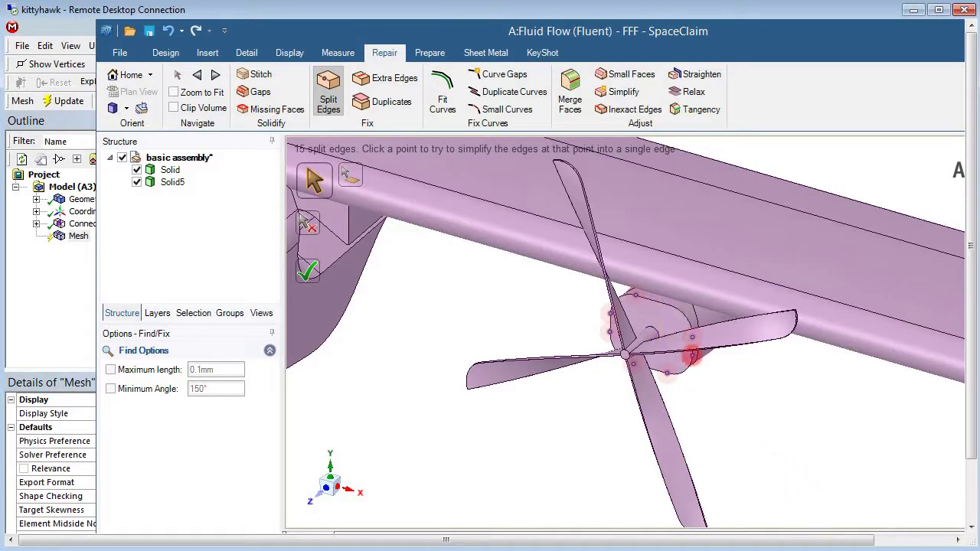
{"action": "left_click_drag", "start_coordinate": [658, 313], "coordinate": [720, 405]}
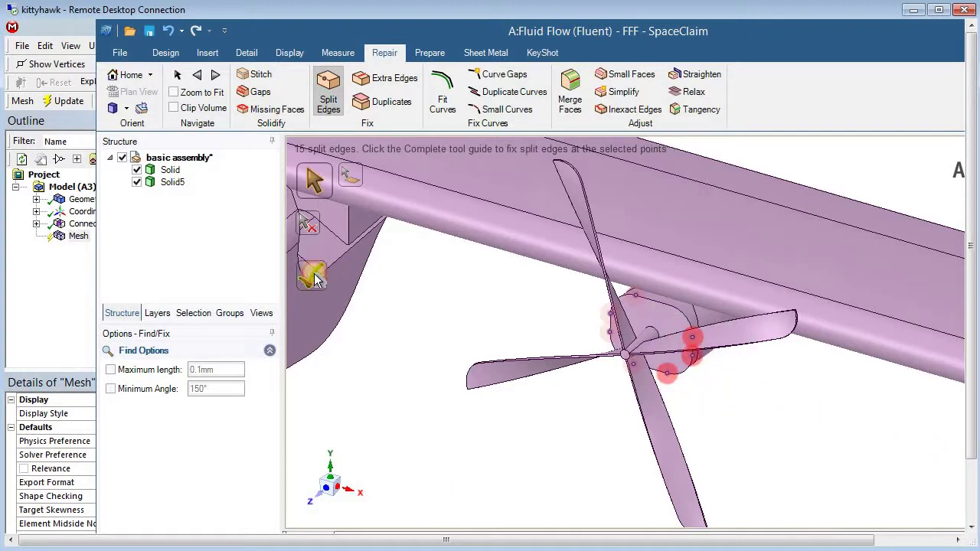
{"action": "left_click", "coordinate": [308, 271]}
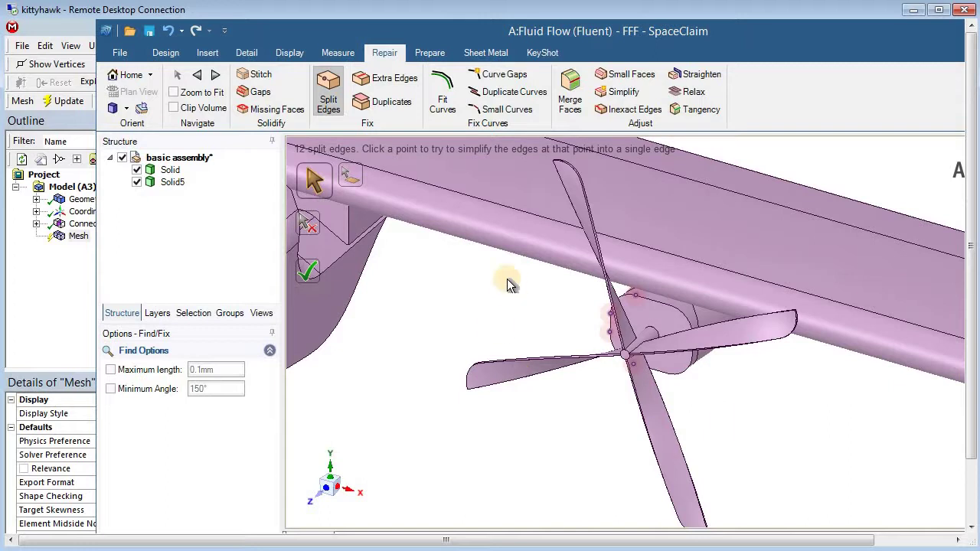
- Fix all remaining split edges on both engine housings and fit the whole aircraft in view
{"action": "middle_click_drag", "start_coordinate": [507, 279], "coordinate": [588, 359]}
{"action": "scroll", "coordinate": [516, 322], "scroll_direction": "down", "scroll_amount": 5}
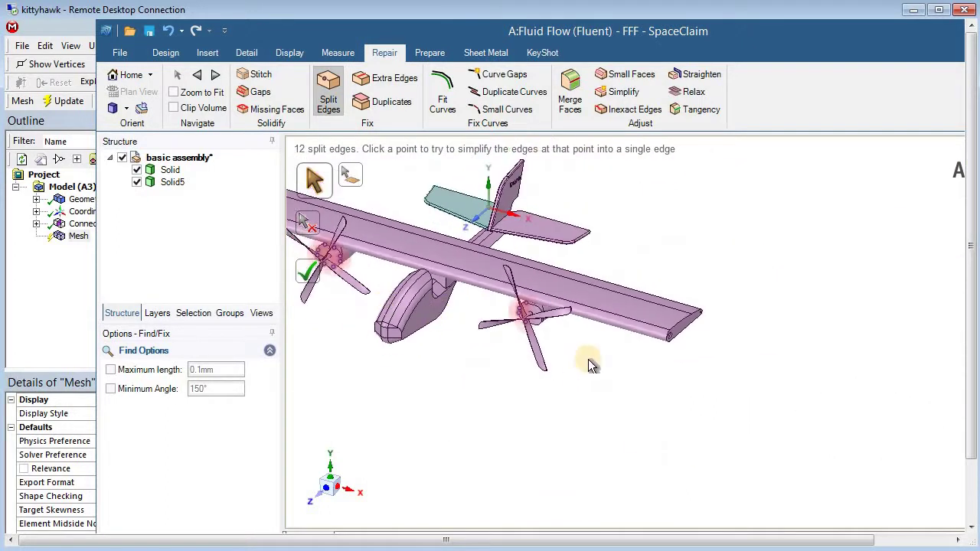
{"action": "middle_click_drag", "start_coordinate": [496, 302], "coordinate": [352, 273]}
{"action": "left_click", "coordinate": [320, 280]}
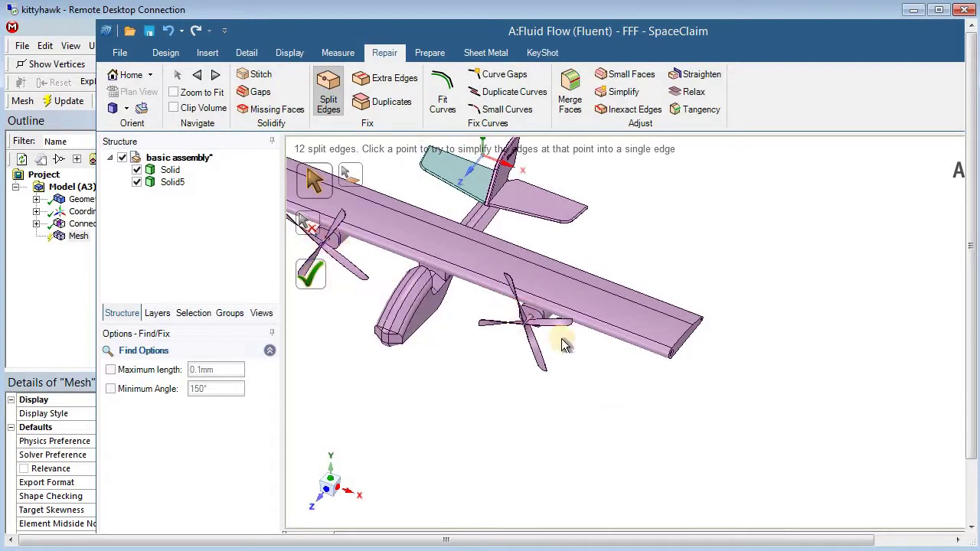
{"action": "scroll", "coordinate": [429, 229], "scroll_direction": "up", "scroll_amount": 2}
{"action": "key", "text": "z"}
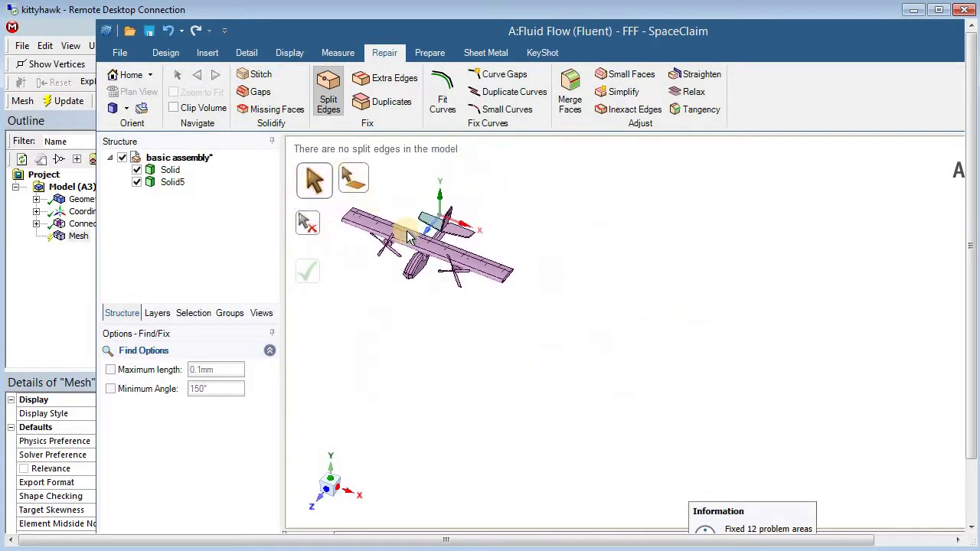
- Check the aircraft for extra edges and remove all detected duplicate faces
{"action": "left_click", "coordinate": [389, 77]}
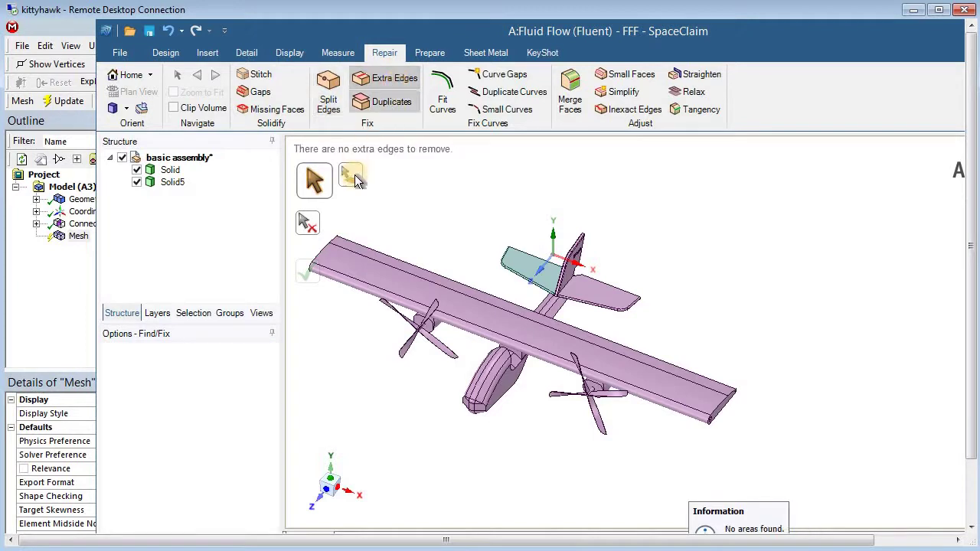
{"action": "left_click", "coordinate": [392, 102]}
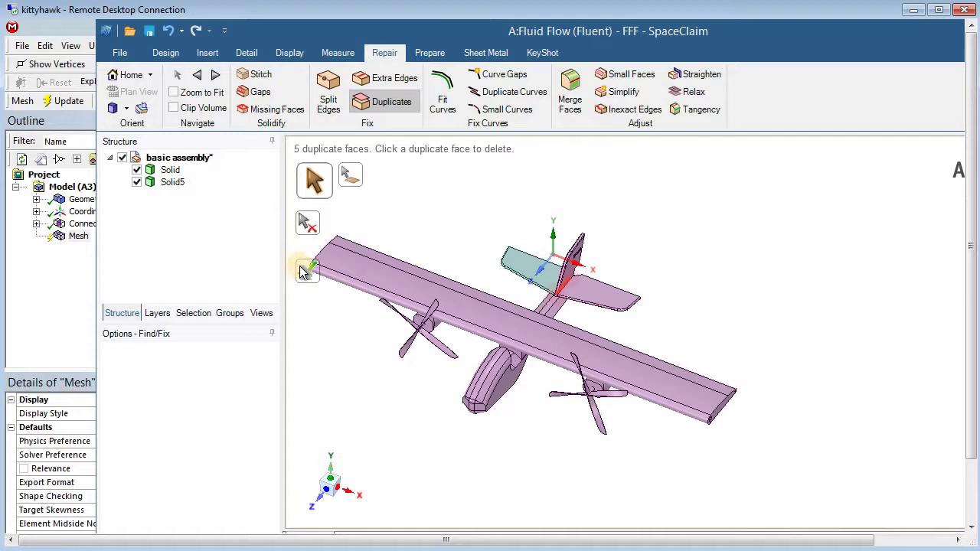
{"action": "left_click", "coordinate": [468, 267]}
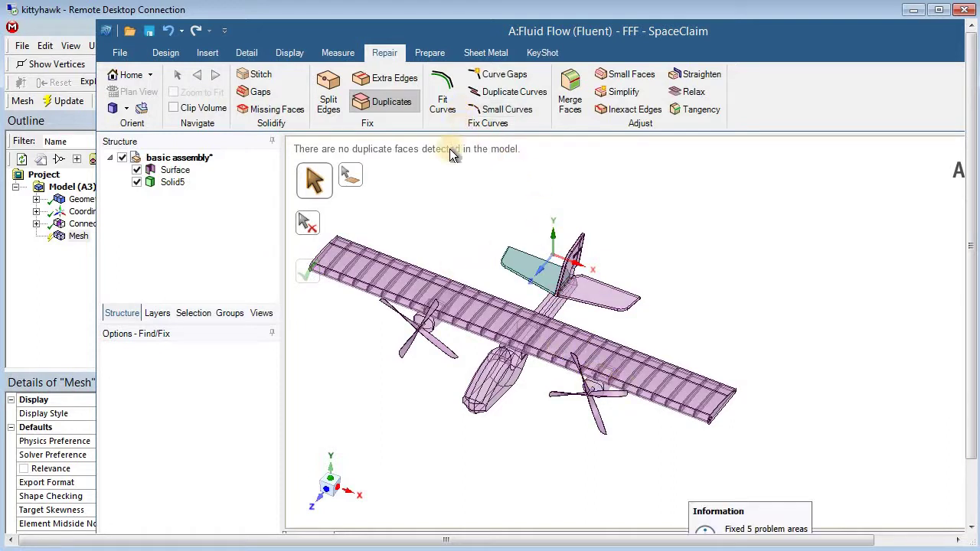
- Check the model for curve gaps, duplicate curves and small curves
{"action": "left_click", "coordinate": [486, 81]}
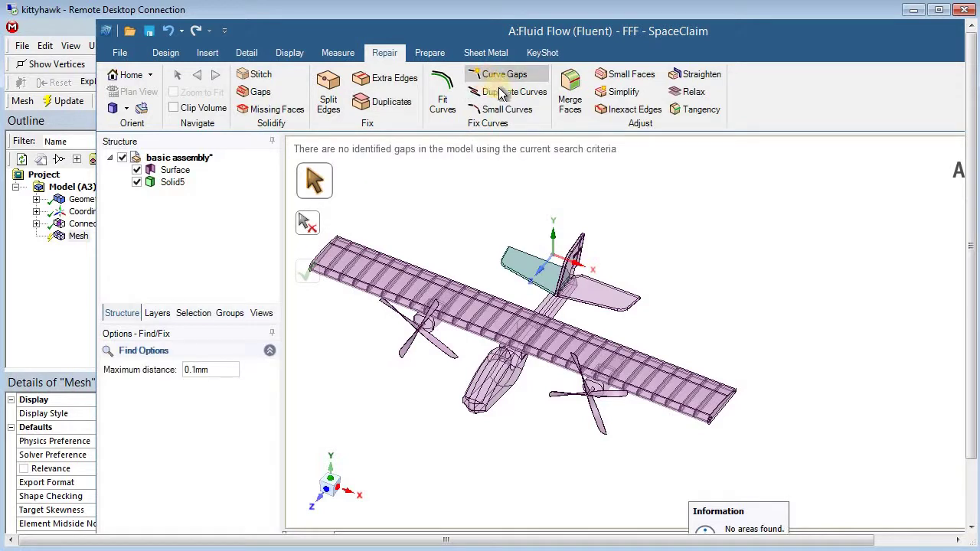
{"action": "left_click", "coordinate": [506, 96]}
{"action": "left_click", "coordinate": [511, 110]}
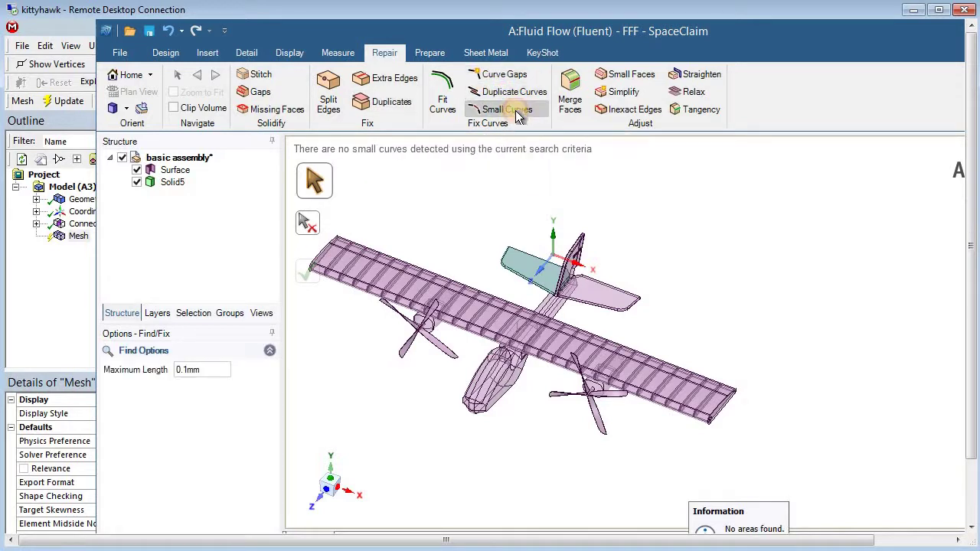
- Remove the detected small and sliver faces on the fuselage, and search for spline faces that can be simplified
{"action": "left_click", "coordinate": [621, 74]}
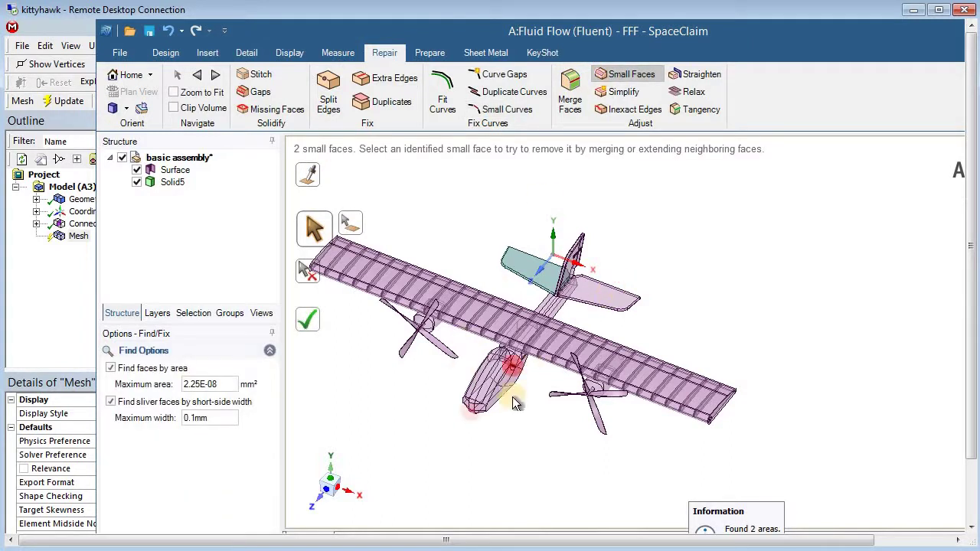
{"action": "left_click", "coordinate": [309, 320]}
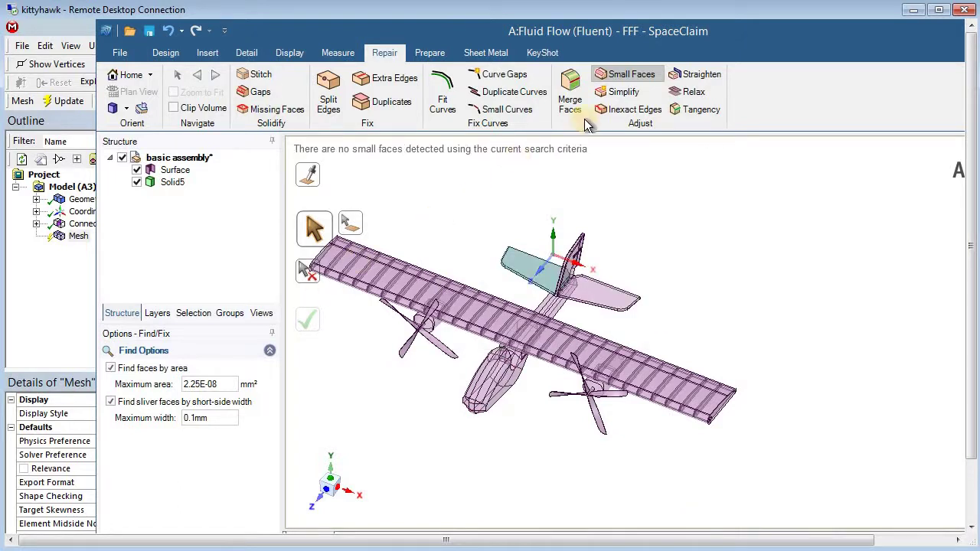
{"action": "left_click", "coordinate": [623, 92]}
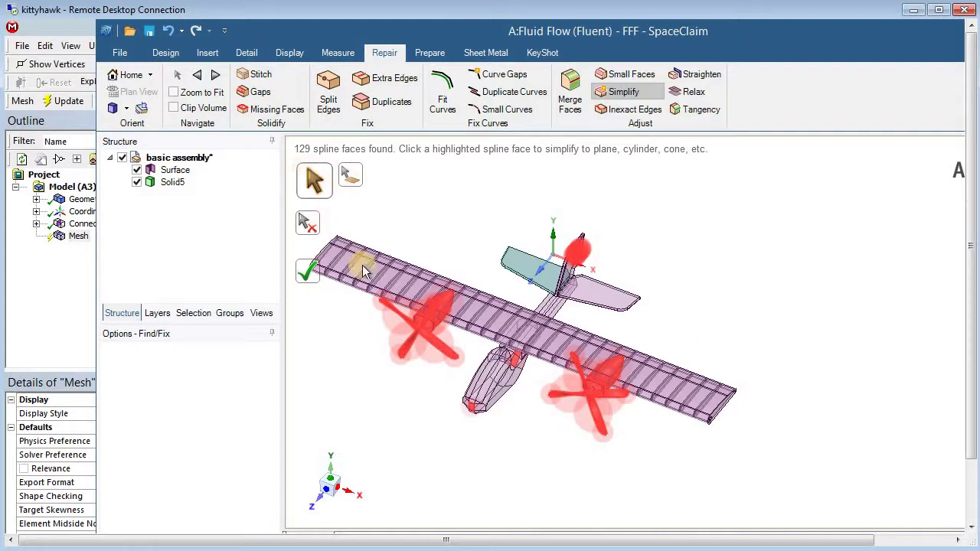
- Find the inexact edges and tighten their tolerance, repeating the fix for those still detected
{"action": "left_click", "coordinate": [628, 109]}
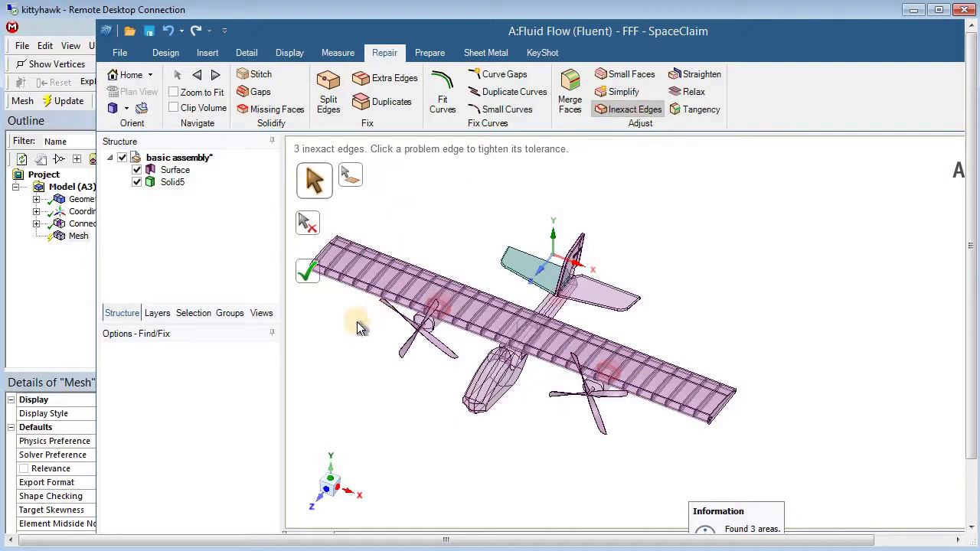
{"action": "left_click", "coordinate": [306, 270]}
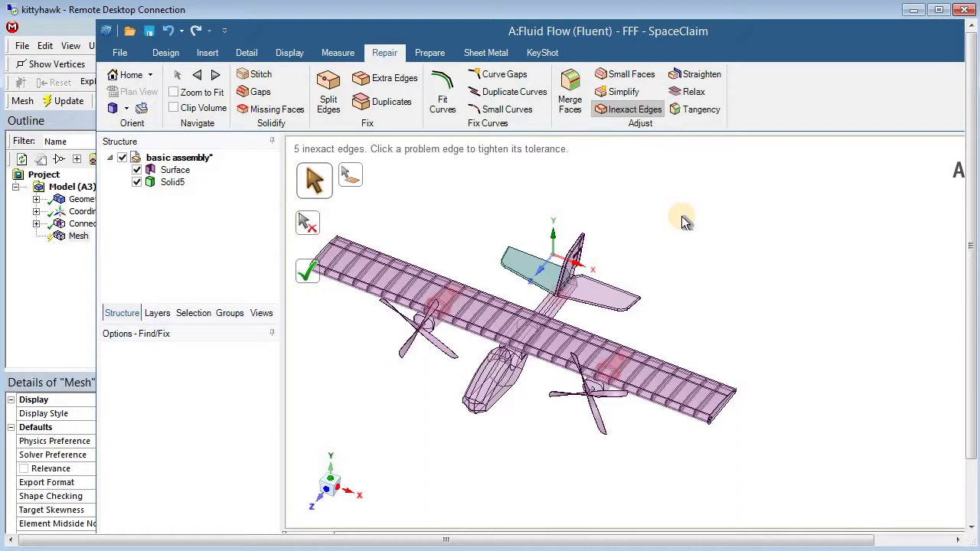
{"action": "left_click", "coordinate": [305, 275]}
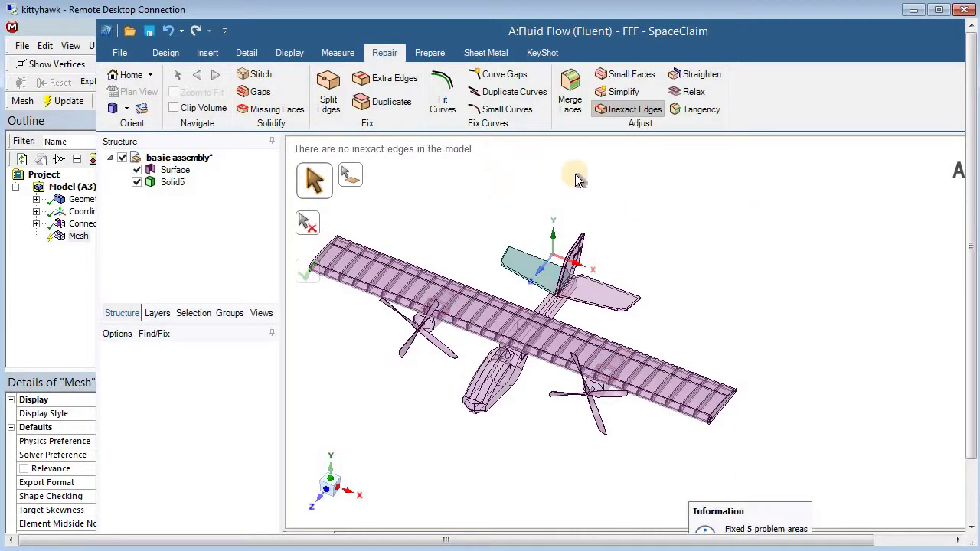
- Check for faces to straighten or relax, and make all almost tangent faces tangent with a 0.1° maximum angle
{"action": "left_click", "coordinate": [698, 74]}
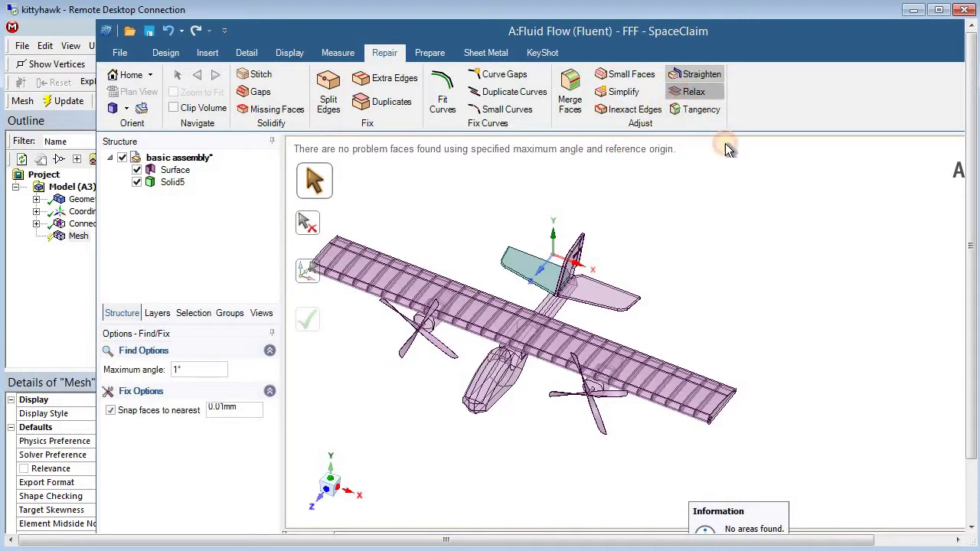
{"action": "left_click", "coordinate": [687, 92]}
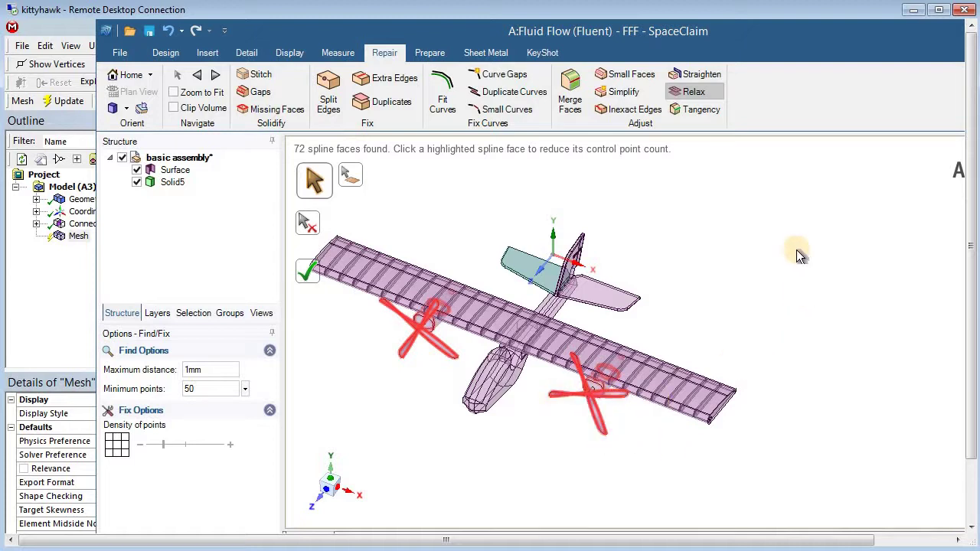
{"action": "left_click", "coordinate": [703, 112]}
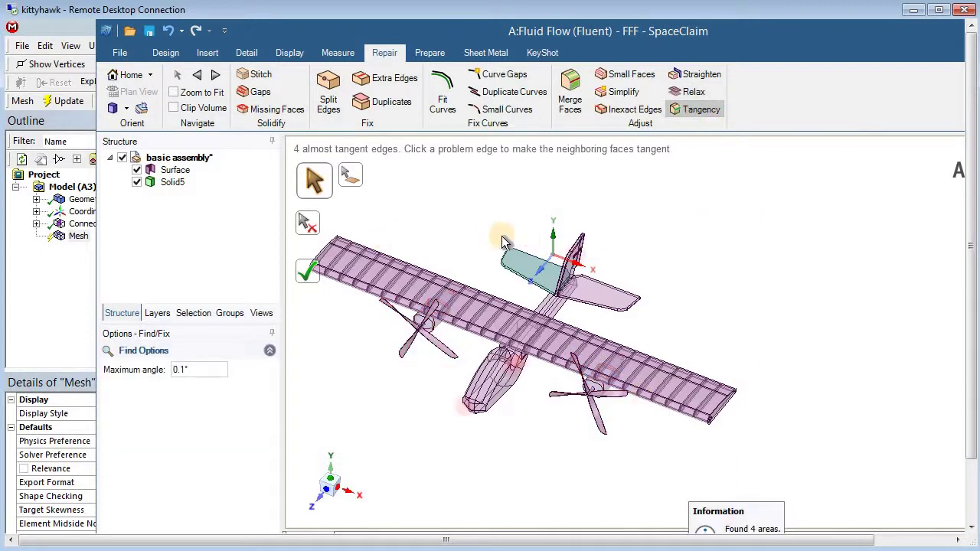
{"action": "left_click", "coordinate": [325, 277]}
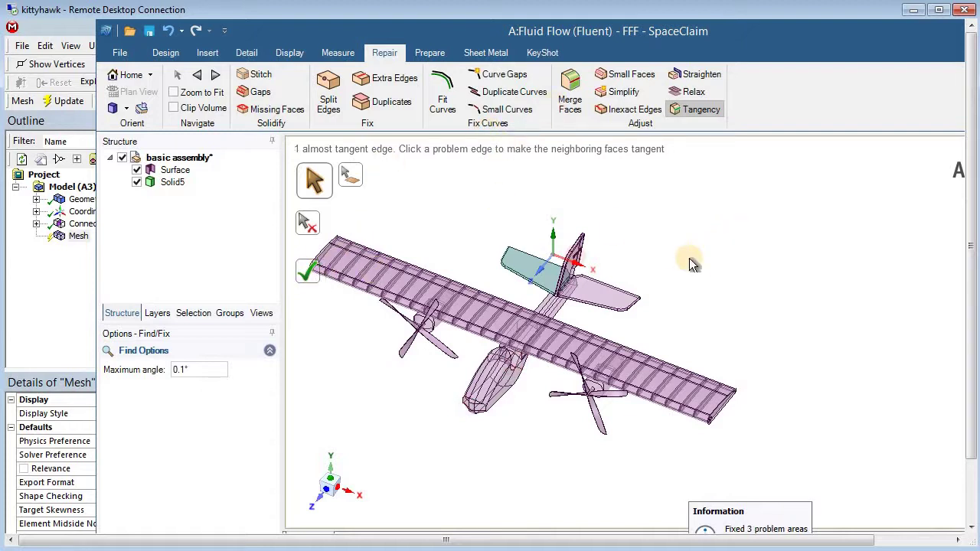
{"action": "left_click", "coordinate": [308, 268]}
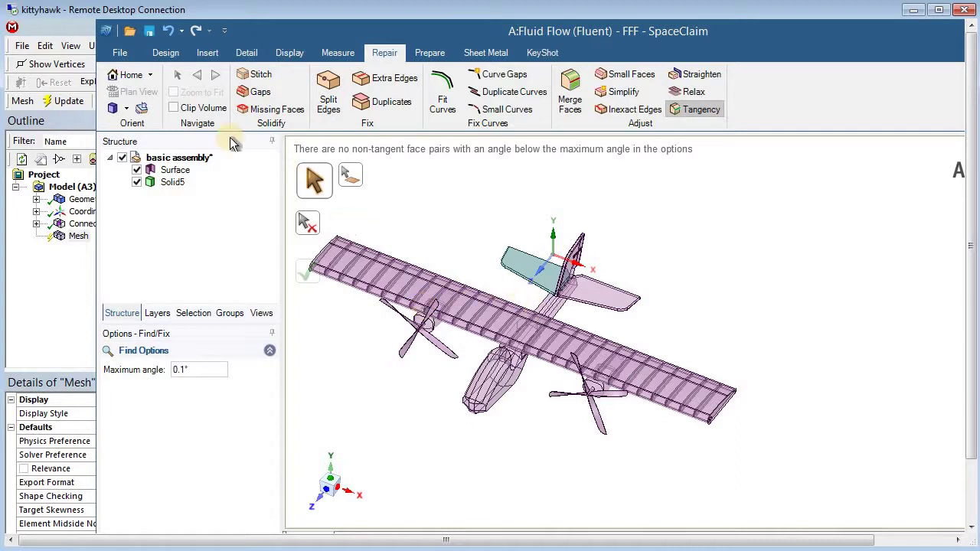
- Save the repaired geometry as basic assembly.scdoc in Documents, replacing the existing file
{"action": "left_click", "coordinate": [149, 34]}
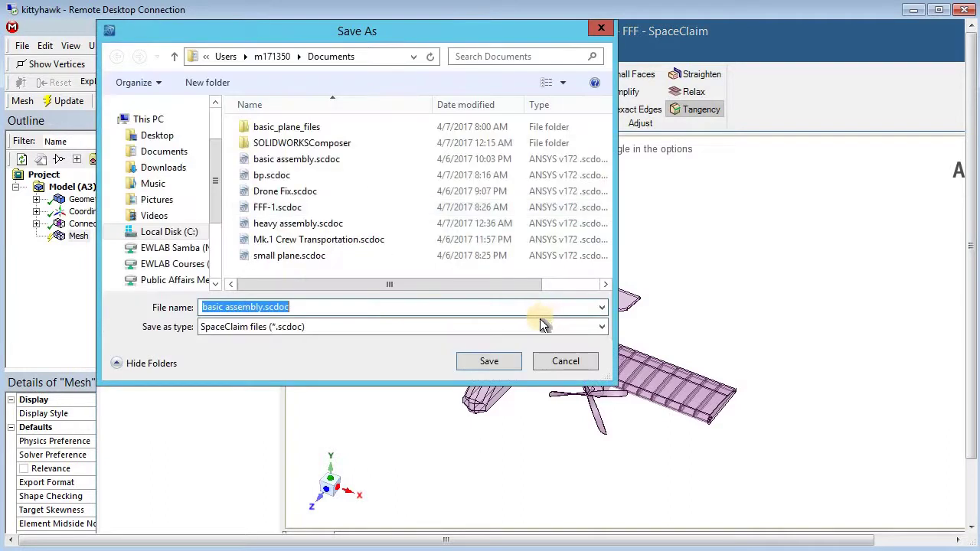
{"action": "left_click", "coordinate": [502, 366]}
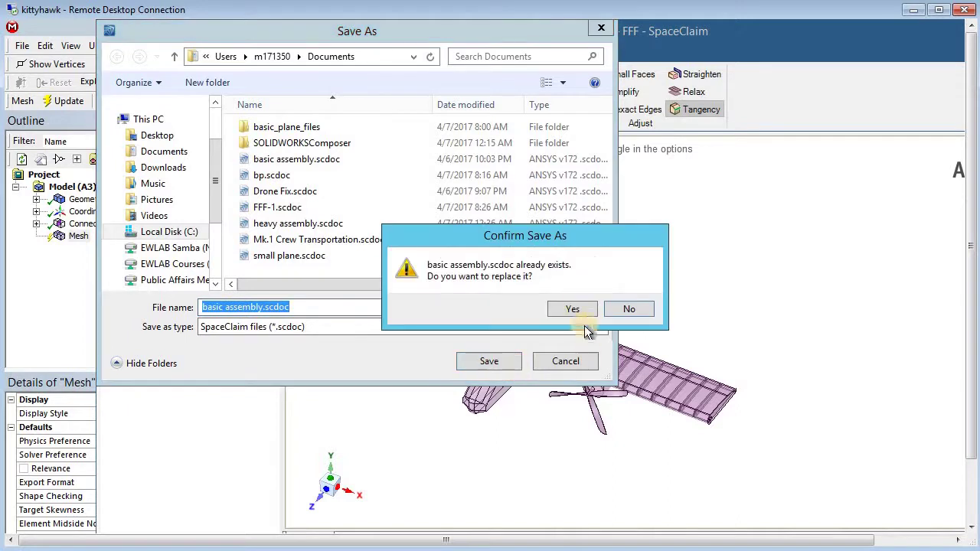
{"action": "left_click", "coordinate": [572, 313]}
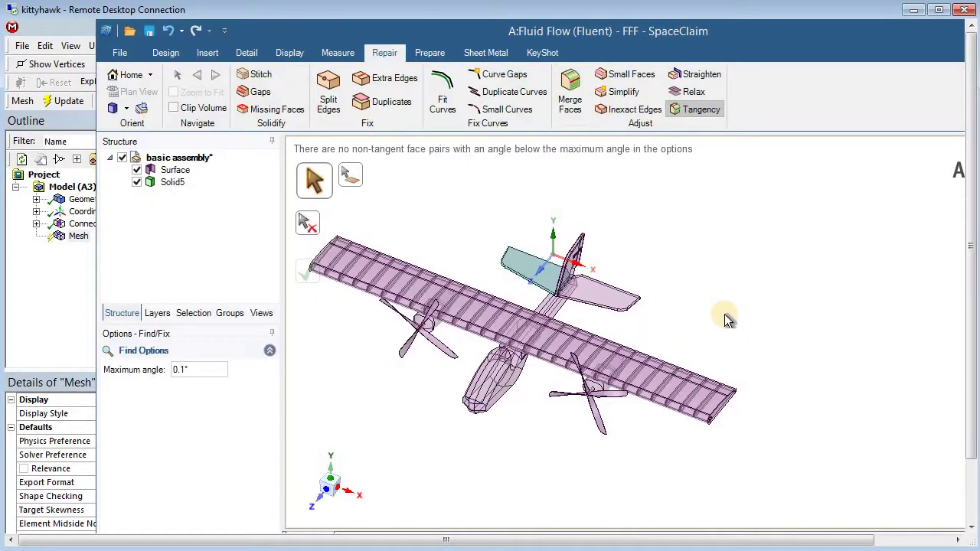
- Switch to the Meshing window with the failed mesh and close it
{"action": "left_click", "coordinate": [49, 306]}
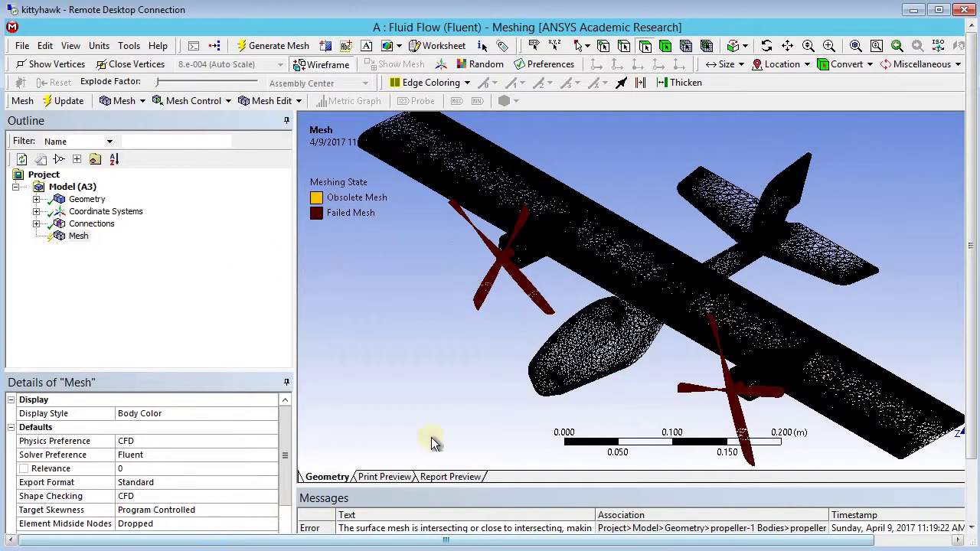
{"action": "left_click", "coordinate": [972, 217]}
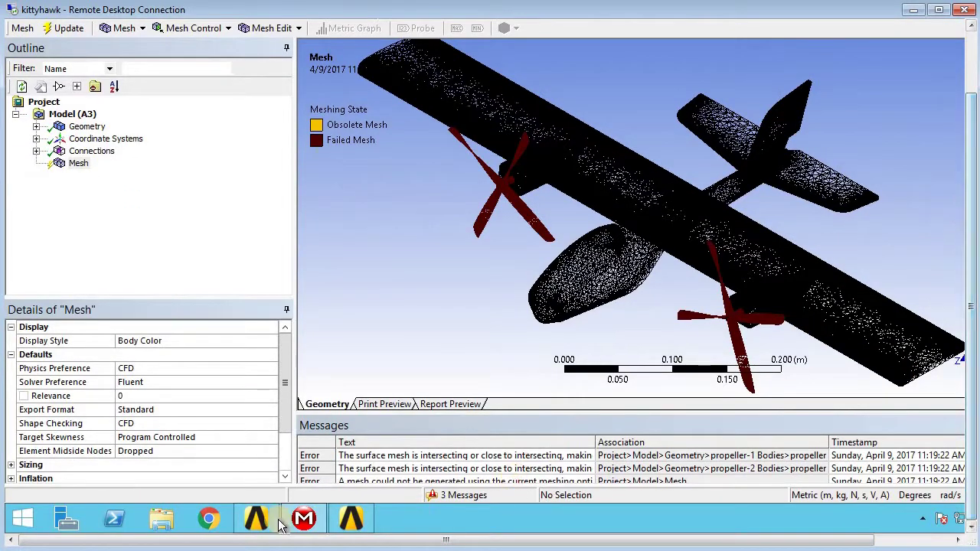
{"action": "left_click", "coordinate": [257, 518]}
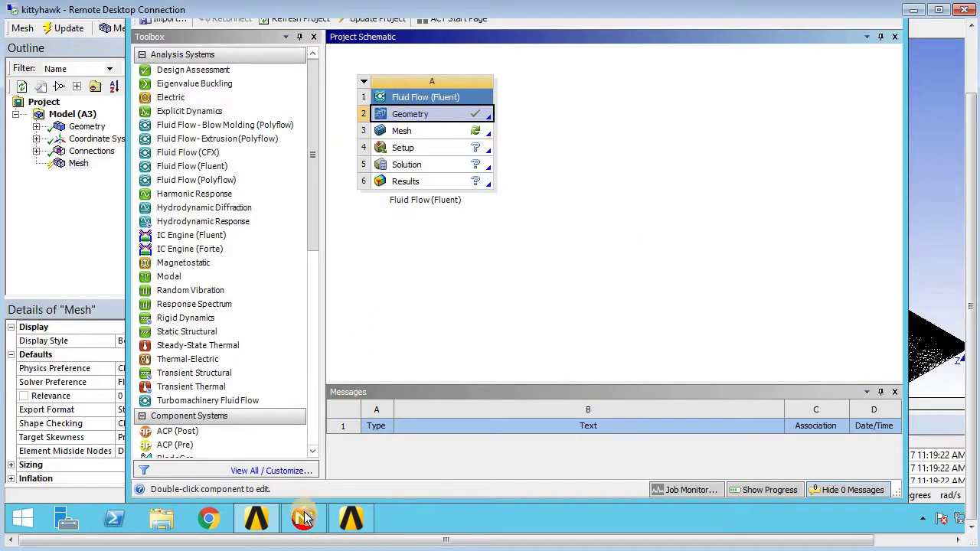
{"action": "right_click", "coordinate": [304, 518]}
{"action": "left_click", "coordinate": [306, 520]}
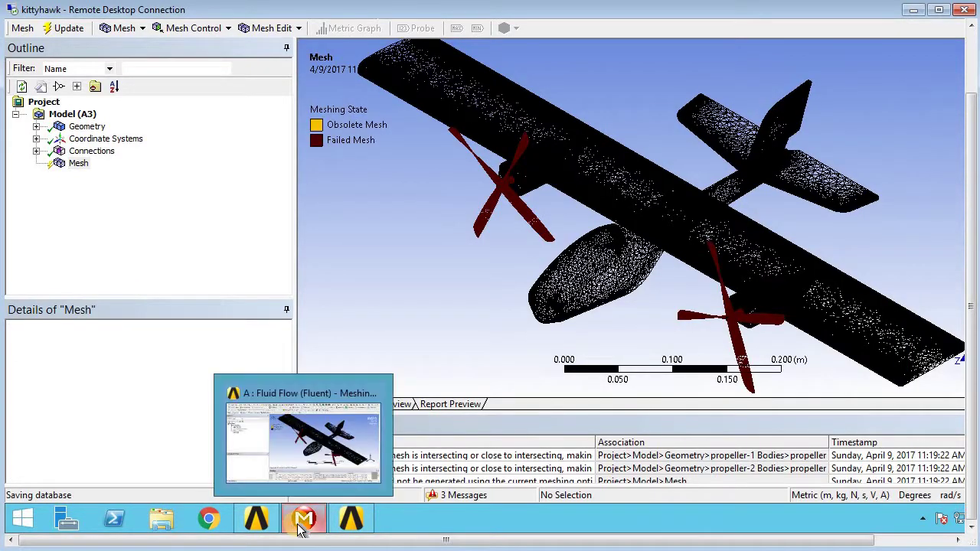
- Switch to the Workbench project and update the upstream components of the Fluid Flow (Fluent) system's Mesh cell
{"action": "left_click", "coordinate": [258, 520]}
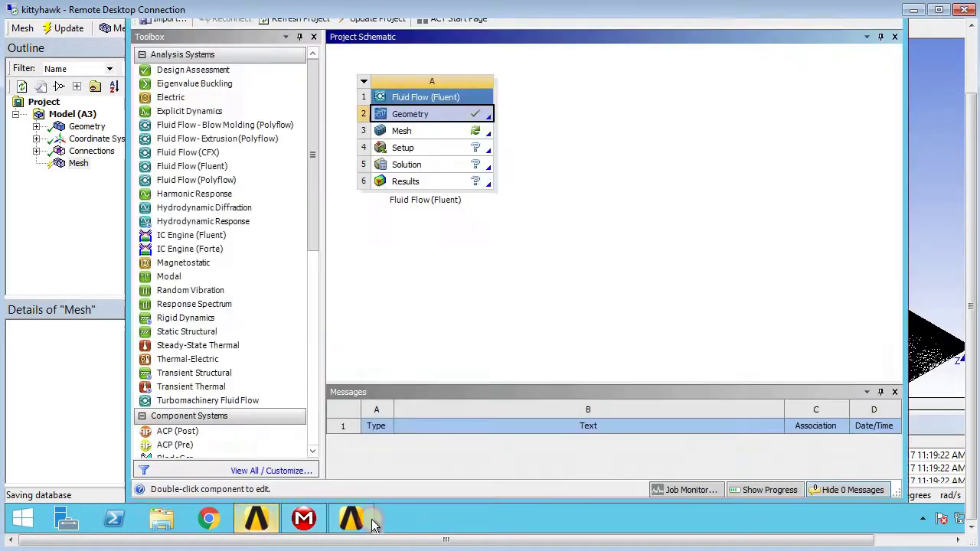
{"action": "left_click", "coordinate": [427, 133]}
{"action": "right_click", "coordinate": [426, 132]}
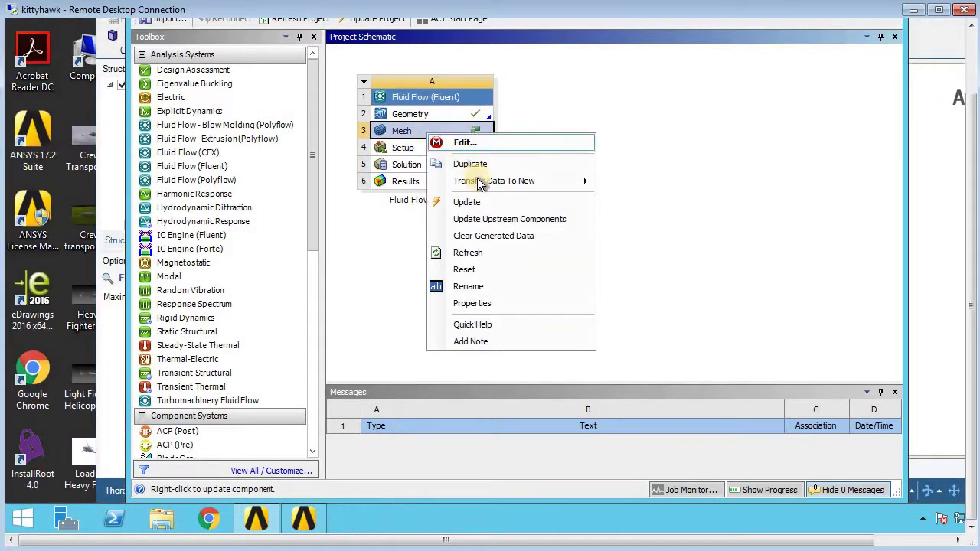
{"action": "left_click", "coordinate": [499, 224]}
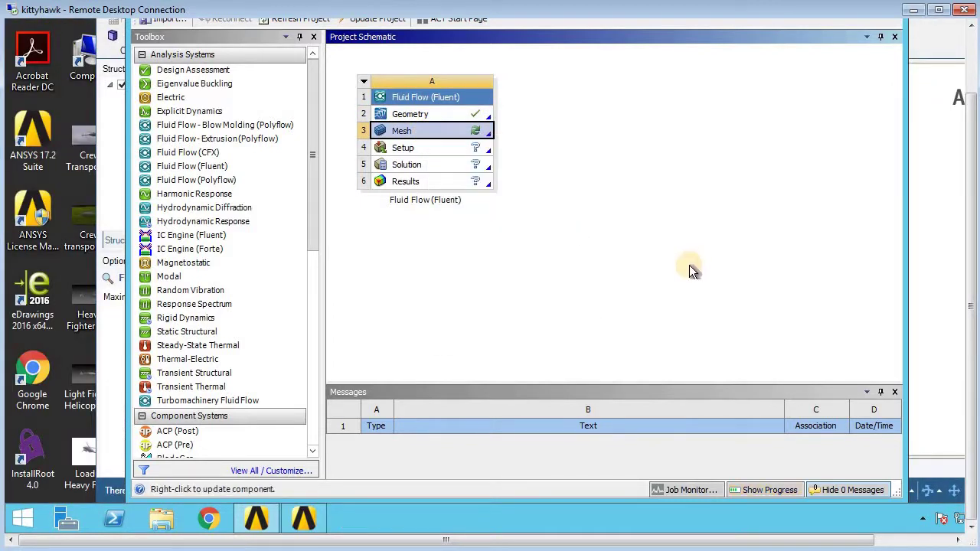
- Open the Fluid Flow (Fluent) system's Mesh cell for editing in Meshing and agree to read the upstream data
{"action": "right_click", "coordinate": [447, 130]}
{"action": "left_click", "coordinate": [478, 128]}
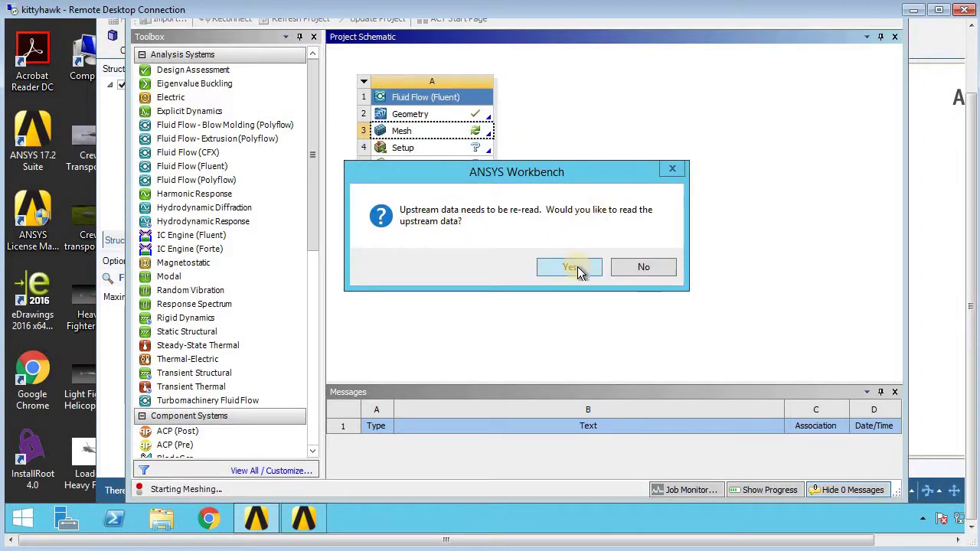
{"action": "left_click", "coordinate": [578, 268]}
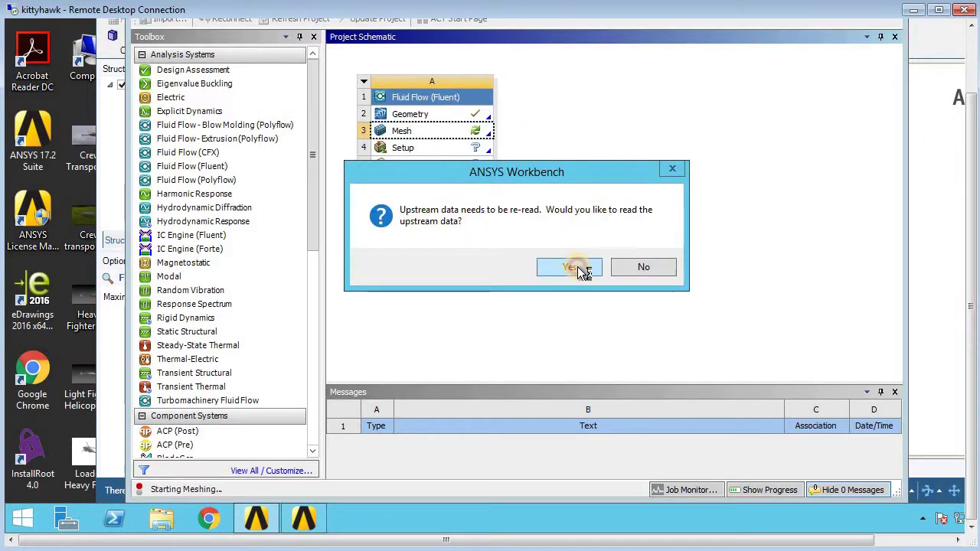
{"action": "left_click", "coordinate": [411, 132]}
{"action": "right_click", "coordinate": [411, 132]}
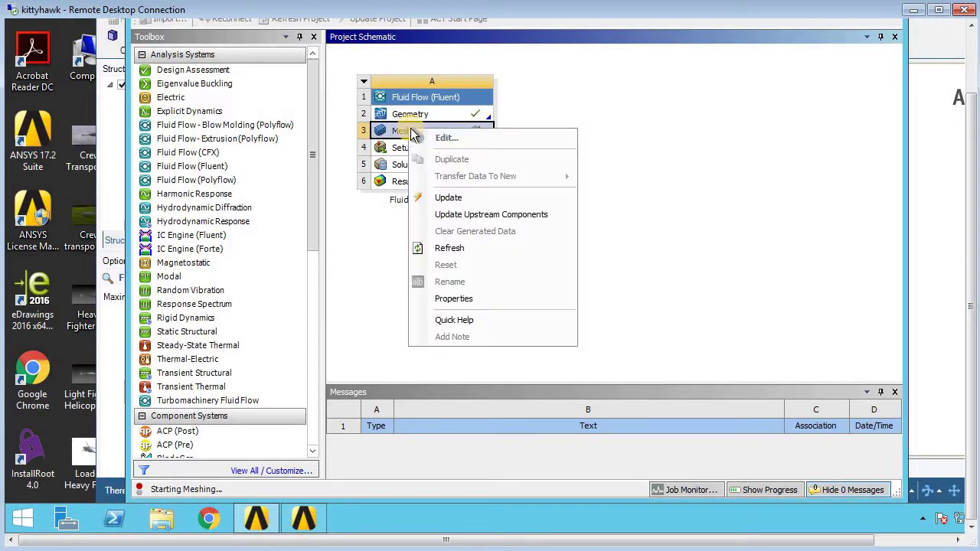
{"action": "left_click", "coordinate": [361, 255]}
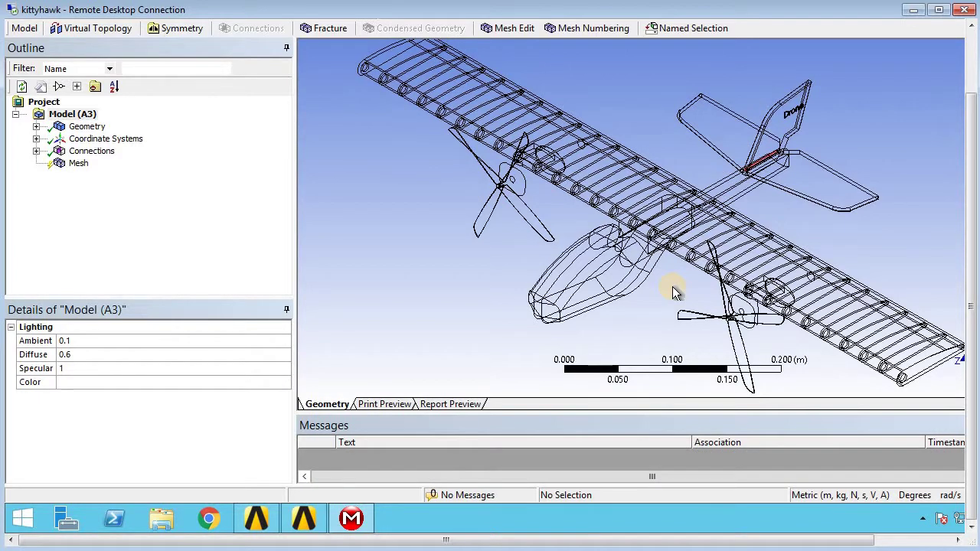
- Generate the mesh for the repaired drone assembly with the existing CFD mesh settings
{"action": "right_click", "coordinate": [77, 163]}
{"action": "left_click", "coordinate": [128, 216]}
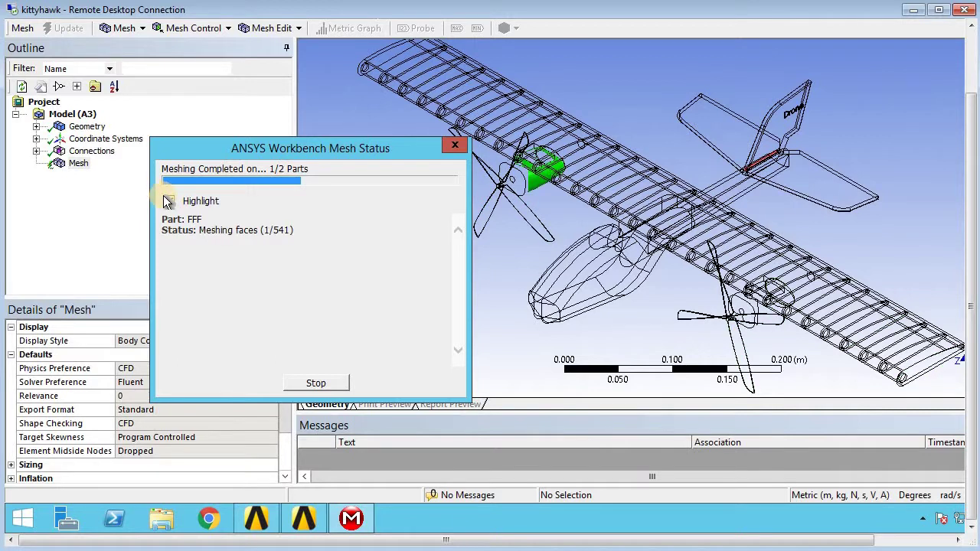
{"action": "left_click_drag", "start_coordinate": [297, 157], "coordinate": [162, 125]}
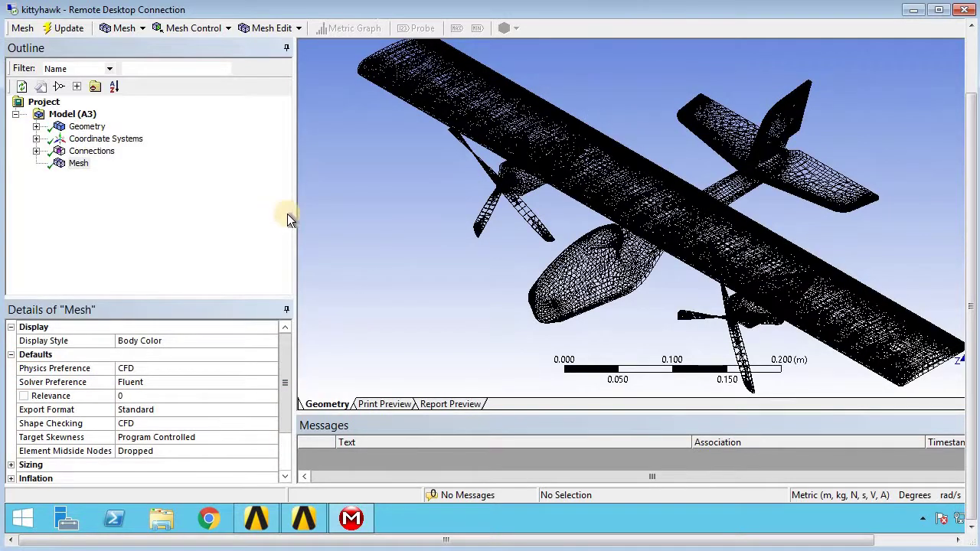
- Examine the generated mesh on the drone's wing, fuselage, propellers and tail from several angles
{"action": "scroll", "coordinate": [382, 186], "scroll_direction": "down", "scroll_amount": 1}
{"action": "scroll", "coordinate": [441, 75], "scroll_direction": "down", "scroll_amount": 1}
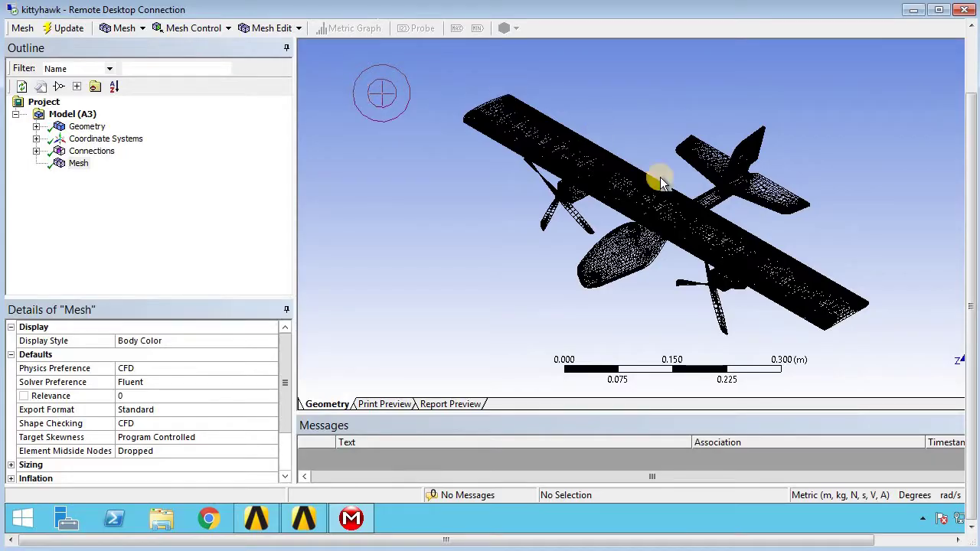
{"action": "scroll", "coordinate": [788, 322], "scroll_direction": "up", "scroll_amount": 5}
{"action": "middle_click_drag", "start_coordinate": [715, 306], "coordinate": [806, 279]}
{"action": "scroll", "coordinate": [805, 279], "scroll_direction": "down", "scroll_amount": 4}
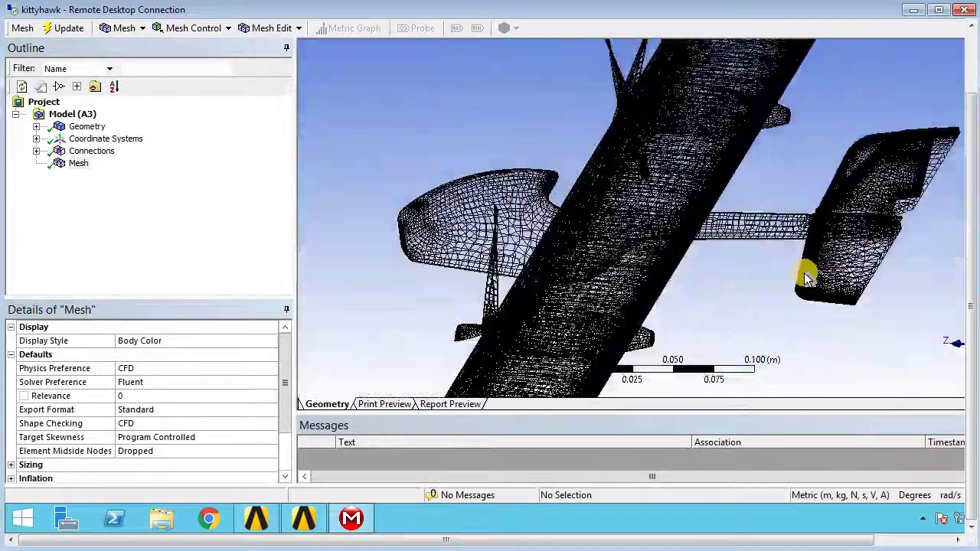
{"action": "middle_click_drag", "start_coordinate": [721, 345], "coordinate": [679, 188]}
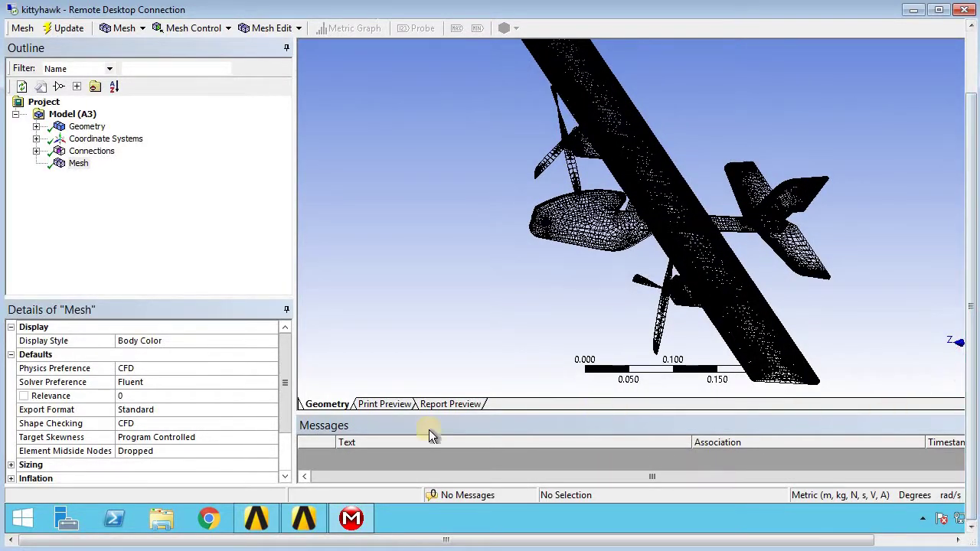
{"action": "middle_click_drag", "start_coordinate": [607, 188], "coordinate": [297, 125], "text": "shift"}
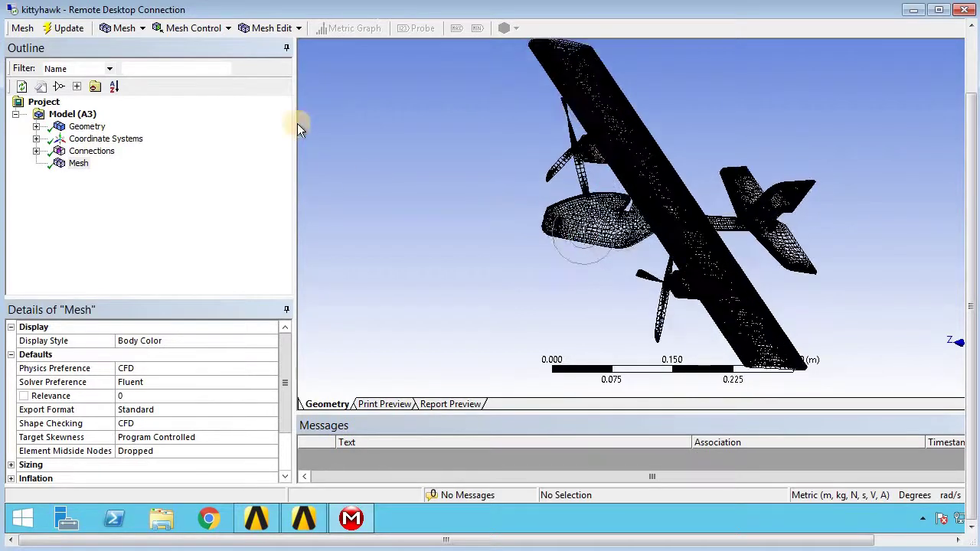
{"action": "middle_click_drag", "start_coordinate": [549, 332], "coordinate": [678, 256]}
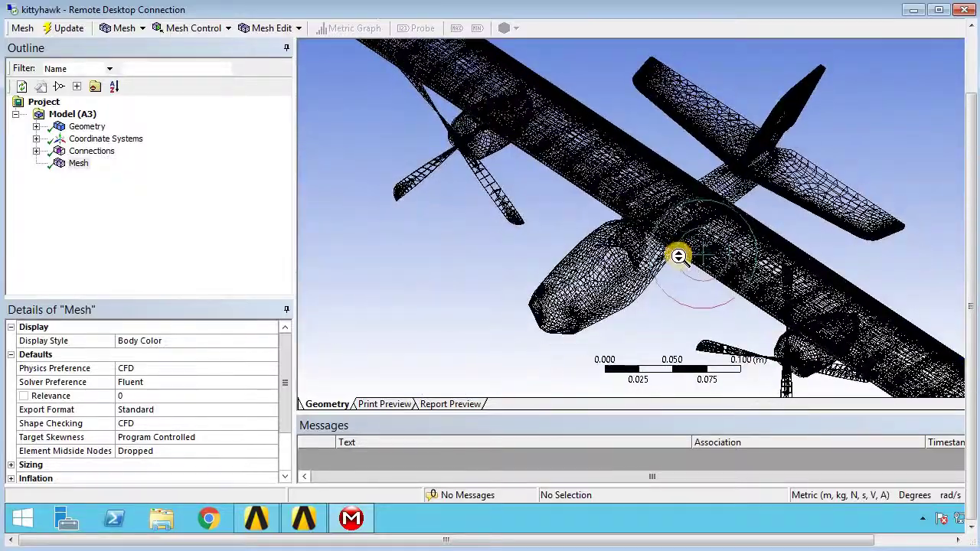
{"action": "scroll", "coordinate": [684, 258], "scroll_direction": "down", "scroll_amount": 5}
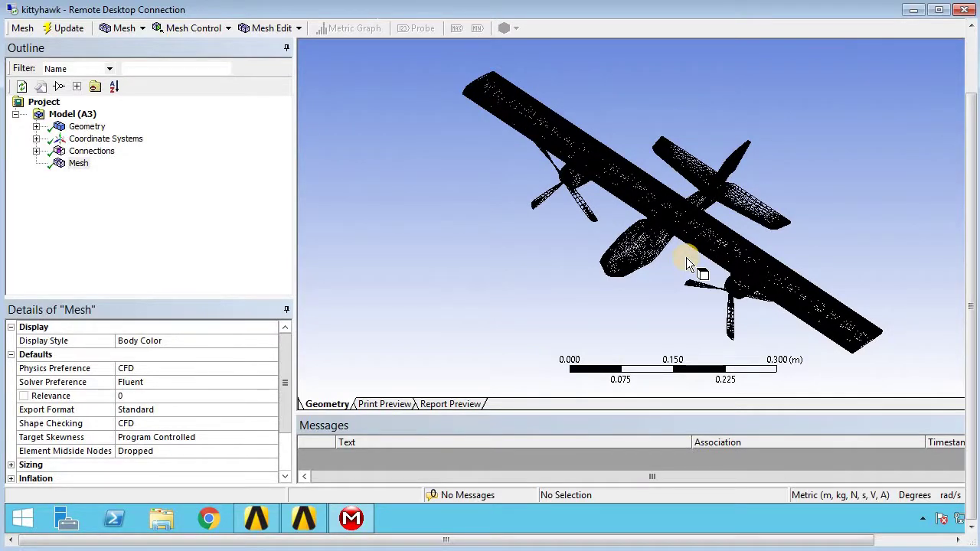
{"action": "middle_click_drag", "start_coordinate": [759, 150], "coordinate": [767, 172]}
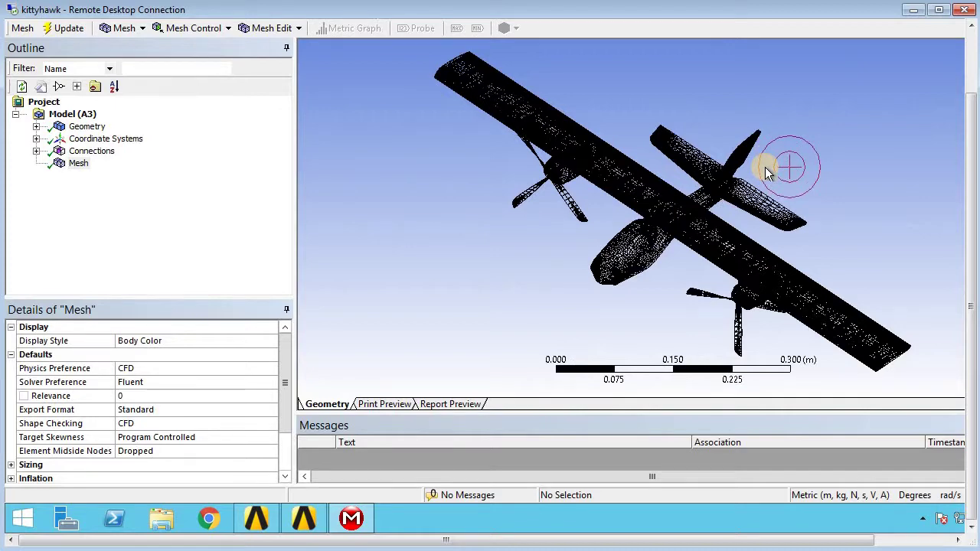